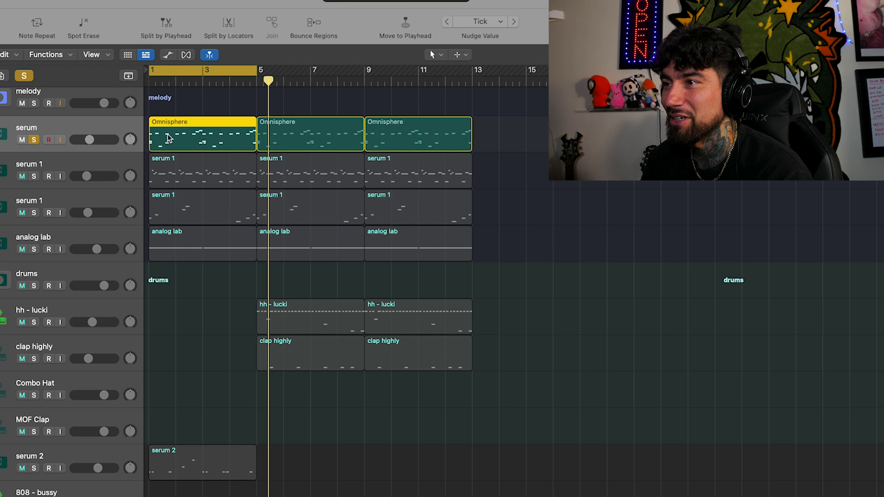
Play the soloed serum track's Omnisphere region while viewing its notes in the Piano Roll, and return to the arrangement
{"action": "key", "text": "space"}
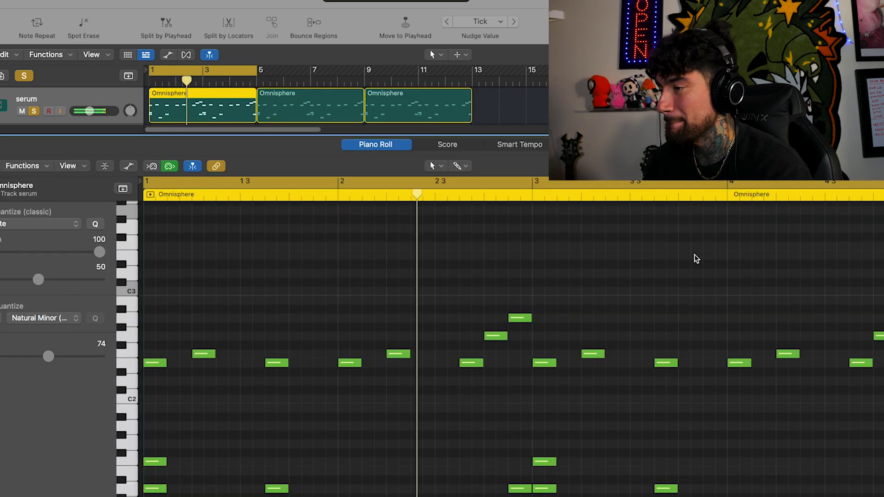
{"action": "scroll", "coordinate": [715, 282], "scroll_direction": "down", "scroll_amount": 1}
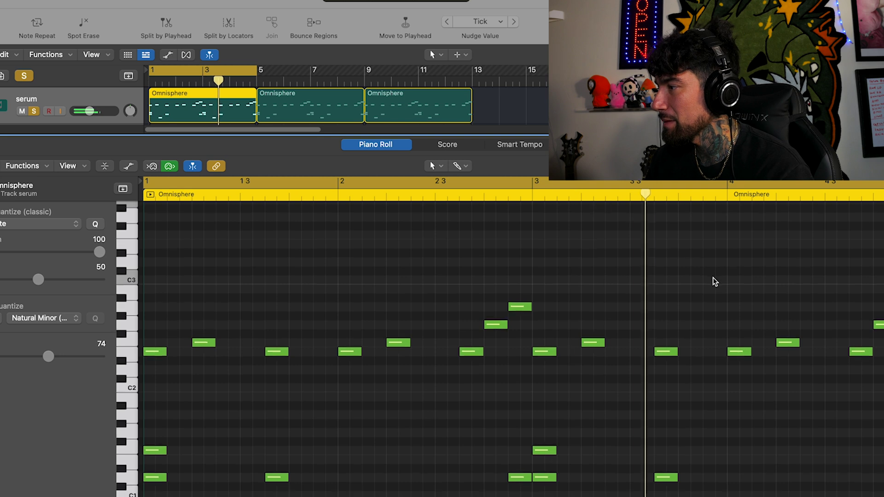
{"action": "scroll", "coordinate": [714, 282], "scroll_direction": "down", "scroll_amount": 2}
{"action": "key", "text": "space"}
{"action": "key", "text": "e"}
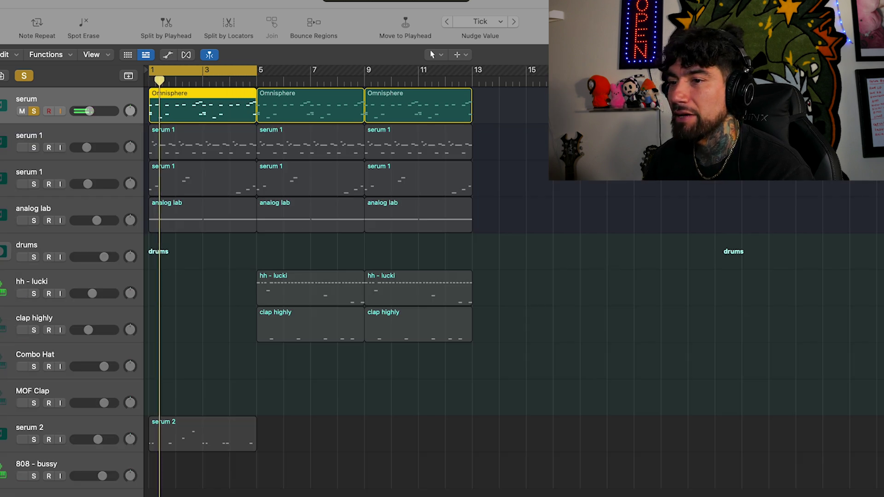
{"action": "key", "text": "v"}
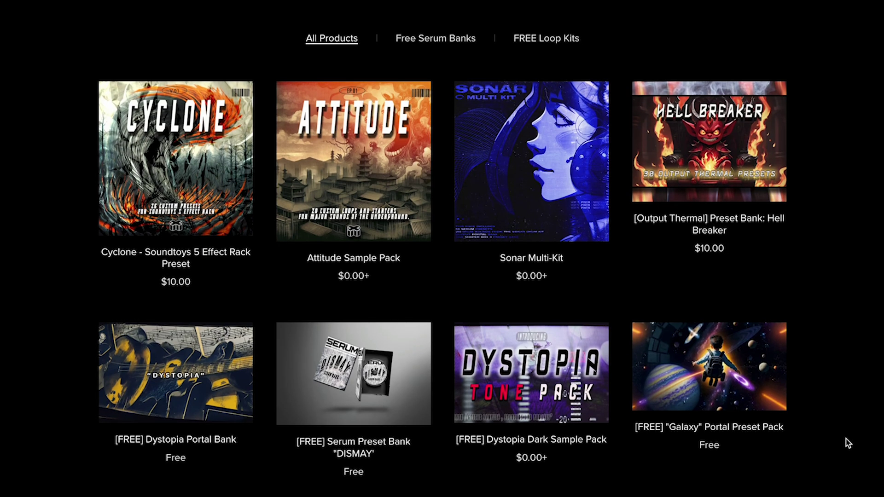
{"action": "scroll", "coordinate": [846, 438], "scroll_direction": "down", "scroll_amount": 3}
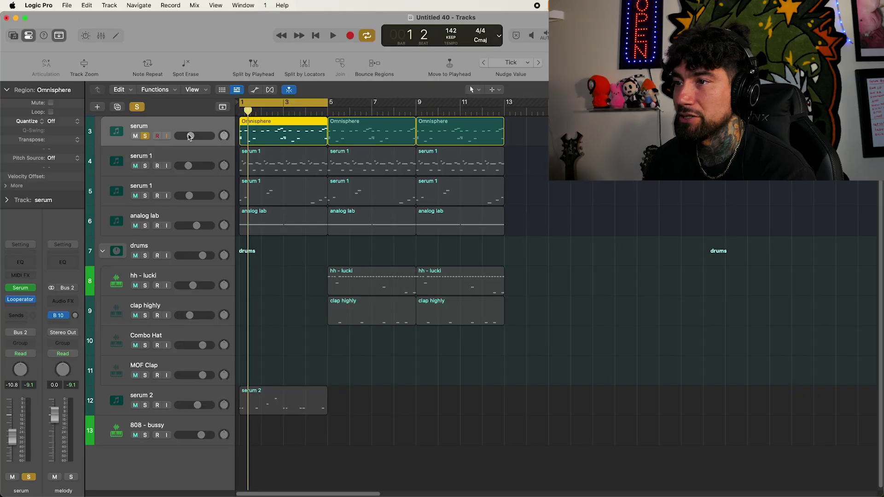
Solo only the serum 1 track directly below serum and play its first region while viewing its notes in the Piano Roll
{"action": "left_click", "coordinate": [145, 166], "text": "alt"}
{"action": "left_click", "coordinate": [173, 164]}
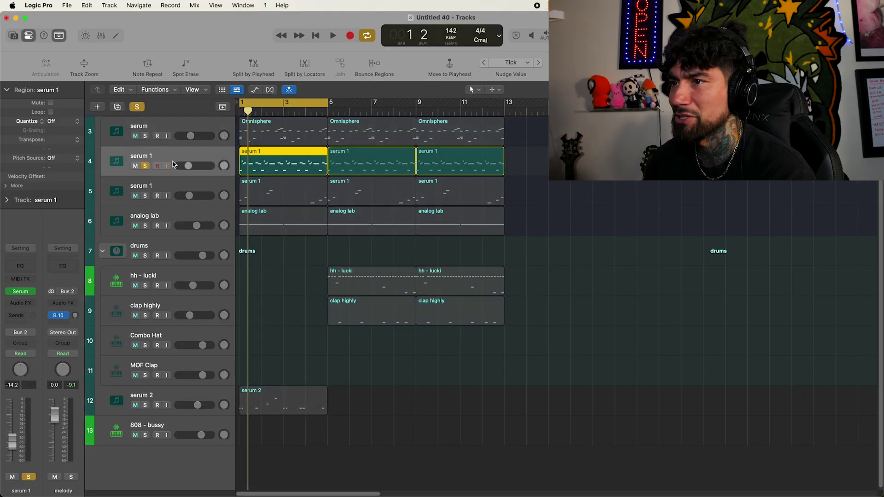
{"action": "key", "text": "p"}
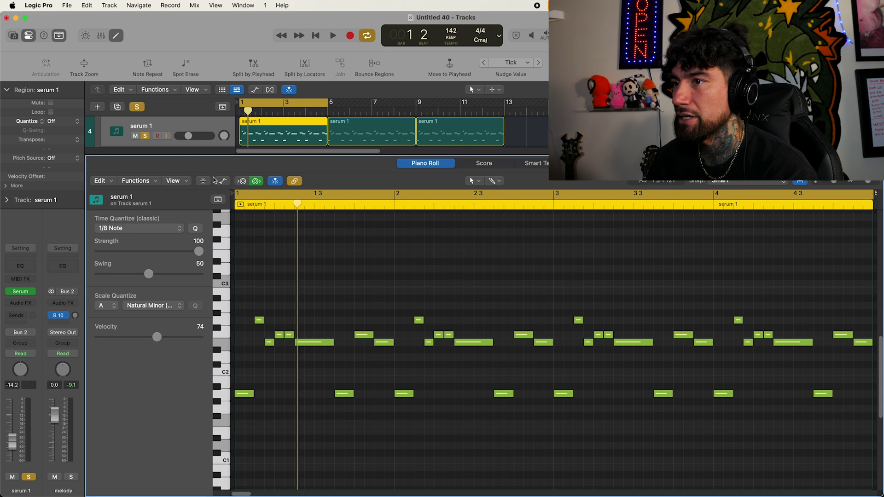
{"action": "key", "text": "x"}
{"action": "key", "text": "x"}
{"action": "key", "text": "space"}
{"action": "key", "text": "p"}
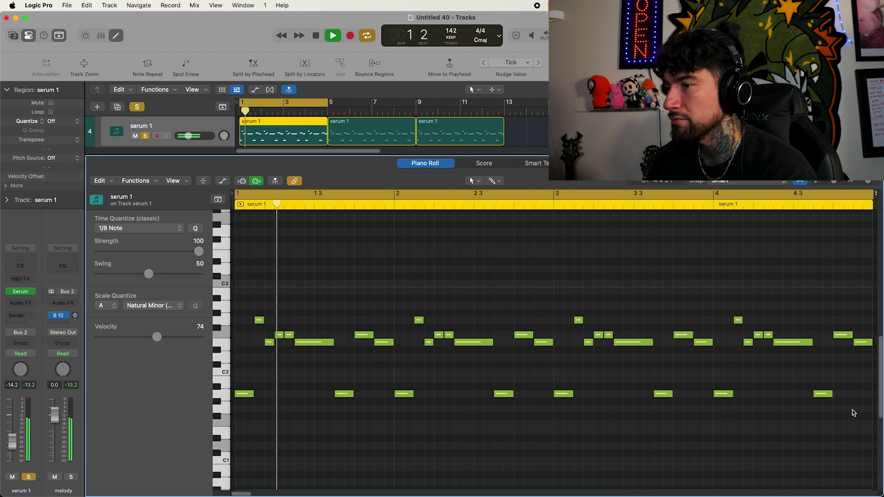
{"action": "key", "text": "p"}
{"action": "key", "text": "space"}
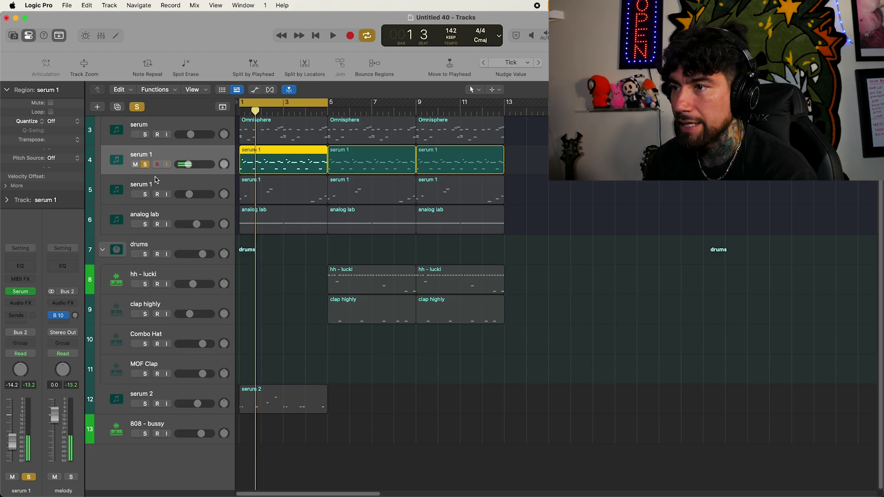
Switch the solo to the second serum 1 track and play its first region, viewing its notes in the Piano Roll
{"action": "left_click", "coordinate": [145, 165]}
{"action": "left_click", "coordinate": [146, 195]}
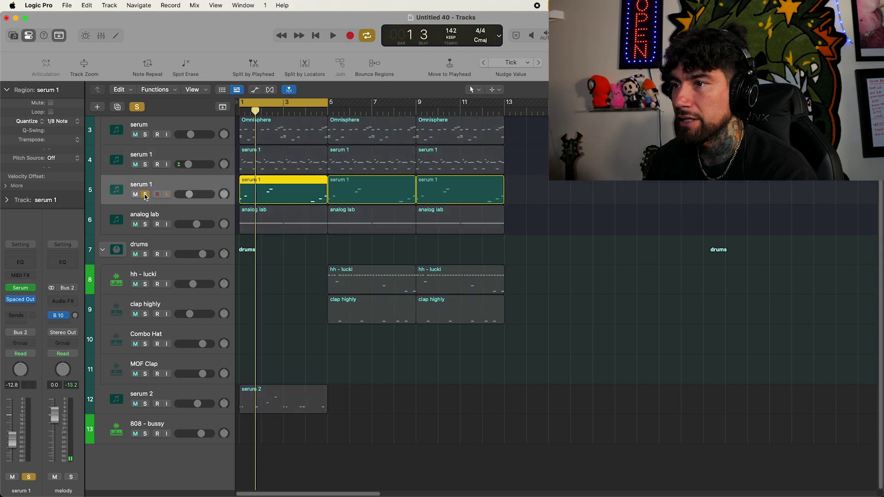
{"action": "key", "text": "space"}
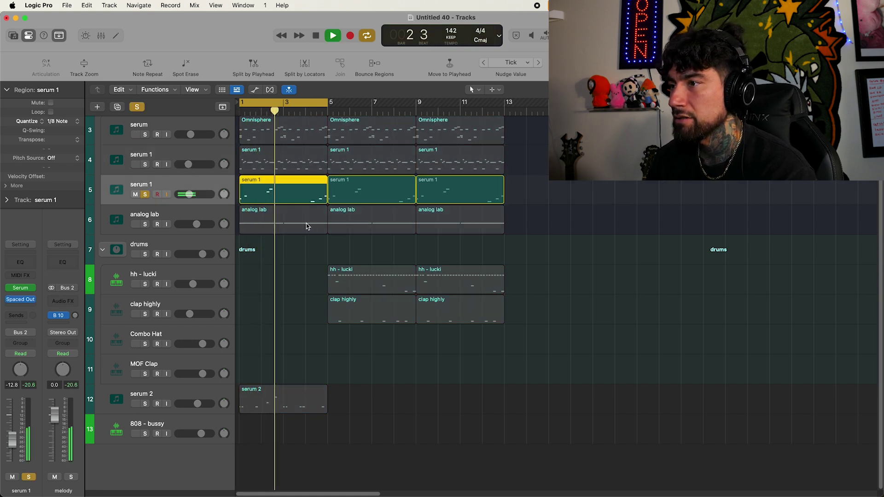
{"action": "key", "text": "p"}
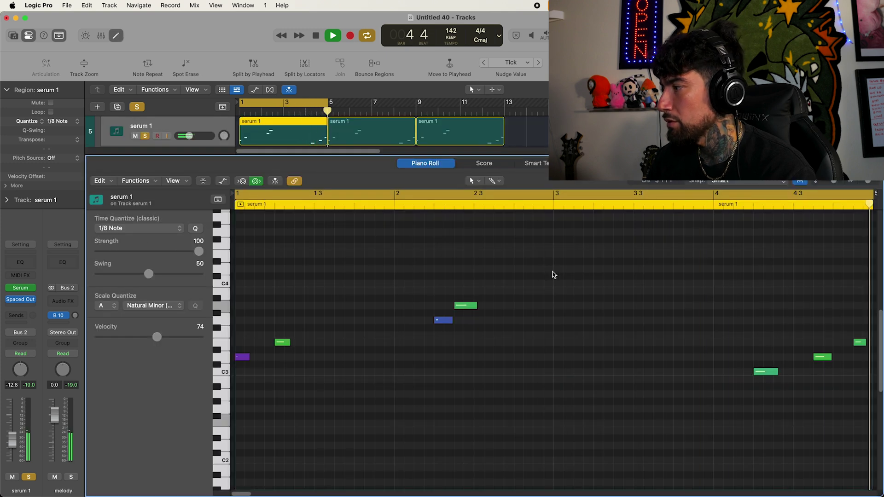
{"action": "key", "text": "x"}
{"action": "key", "text": "x"}
{"action": "key", "text": "space"}
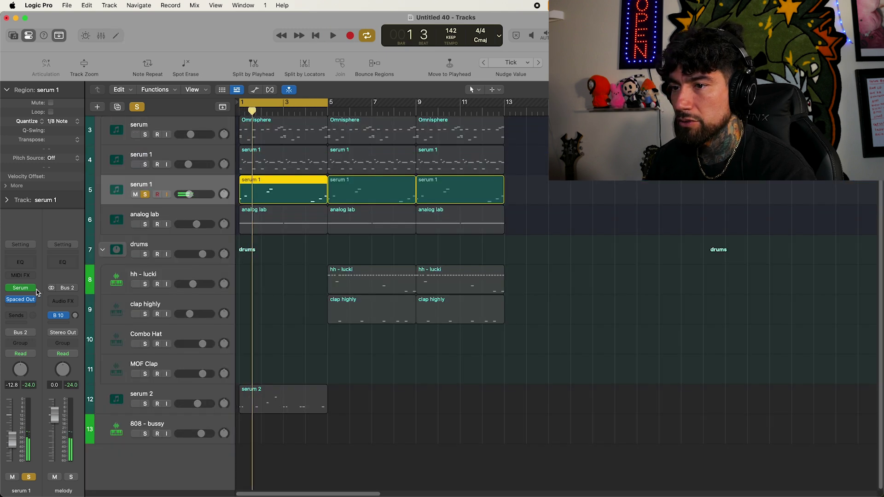
Open the Spaced Out effect on the soloed serum 1 track, listen to it during playback, and close the plug-in
{"action": "left_click", "coordinate": [21, 300]}
{"action": "left_click_drag", "start_coordinate": [554, 149], "coordinate": [523, 139]}
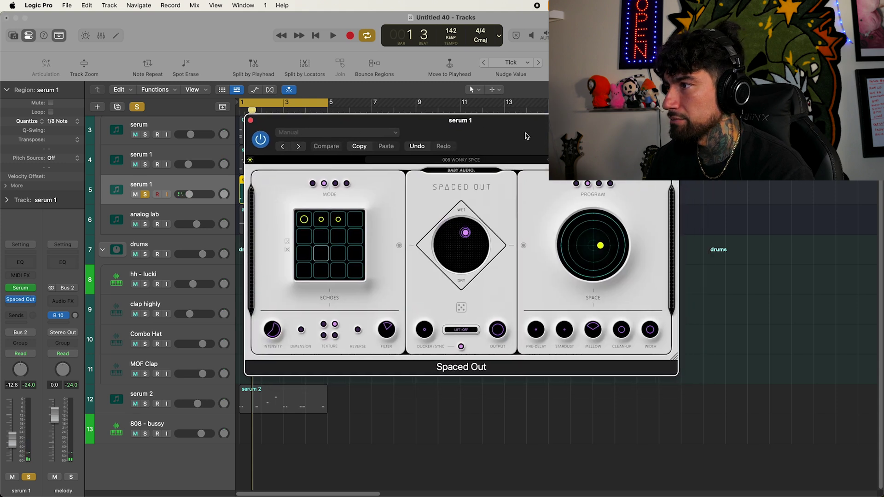
{"action": "key", "text": "space"}
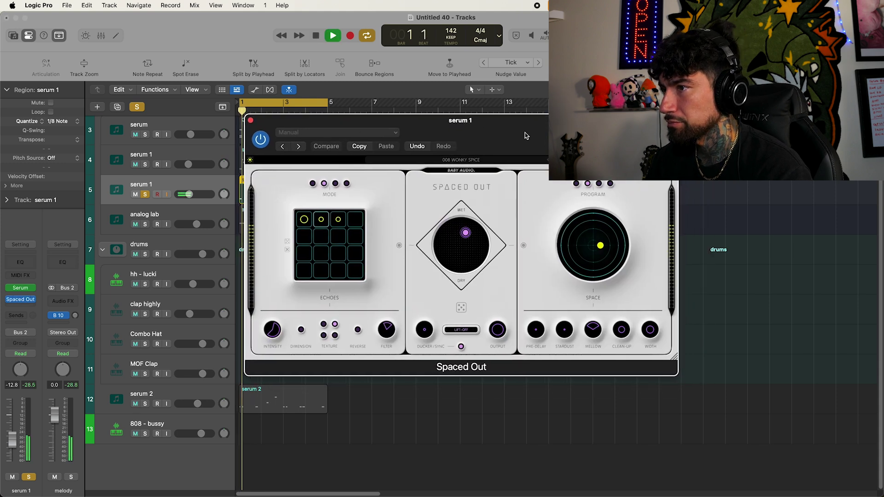
{"action": "left_click", "coordinate": [251, 121]}
{"action": "key", "text": "space"}
Switch the solo from serum 1 to the analog lab track and play its first region with its notes shown
{"action": "left_click", "coordinate": [145, 194]}
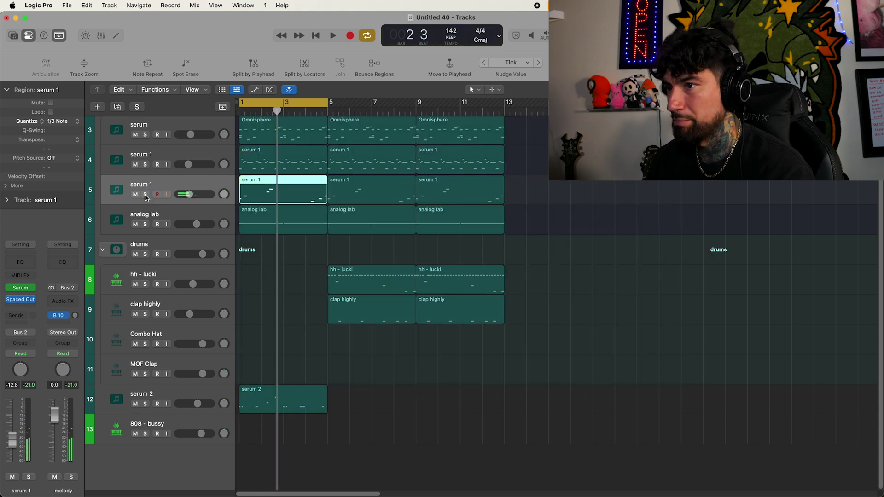
{"action": "left_click", "coordinate": [193, 219]}
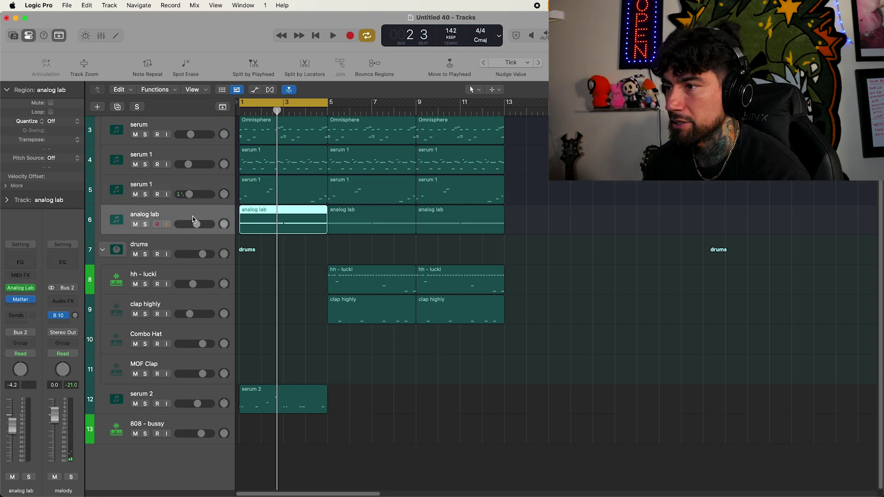
{"action": "left_click", "coordinate": [146, 225]}
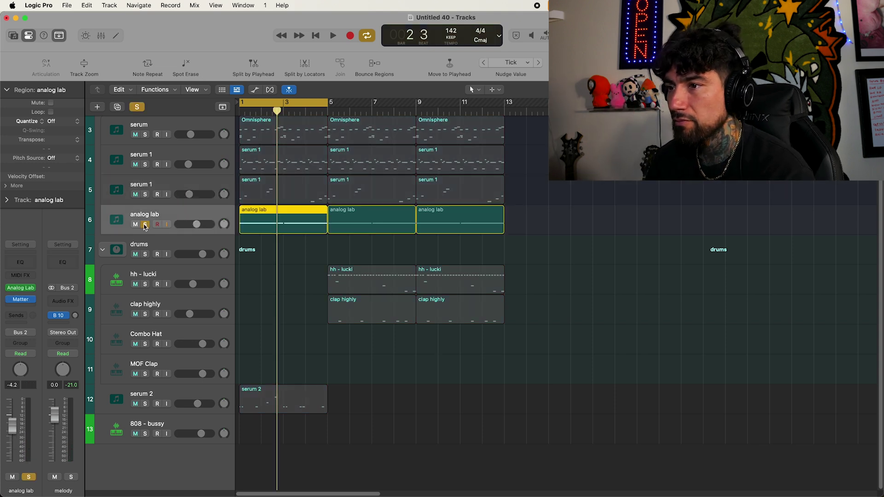
{"action": "double_click", "coordinate": [270, 219]}
{"action": "key", "text": "space"}
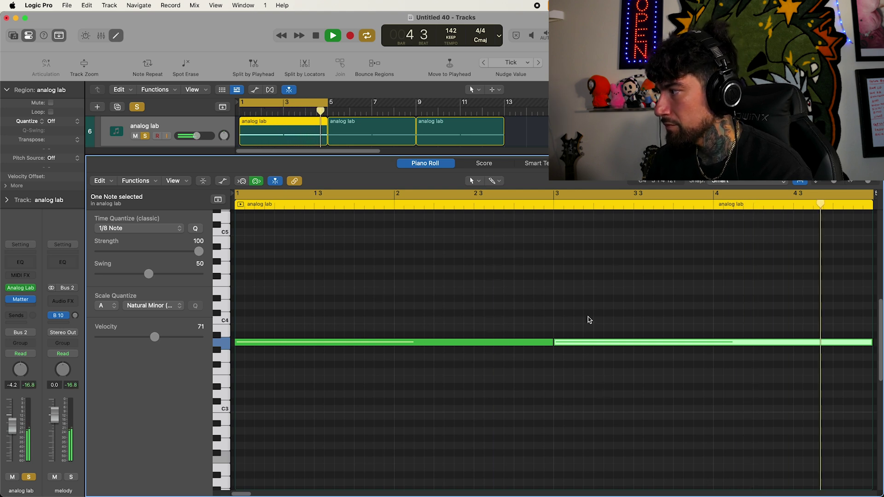
{"action": "key", "text": "space"}
{"action": "key", "text": "x"}
{"action": "key", "text": "x"}
Add a preset named "new" in the analog lab track's Matter effect, and reopen the plug-in to check the preset list
{"action": "left_click", "coordinate": [24, 302]}
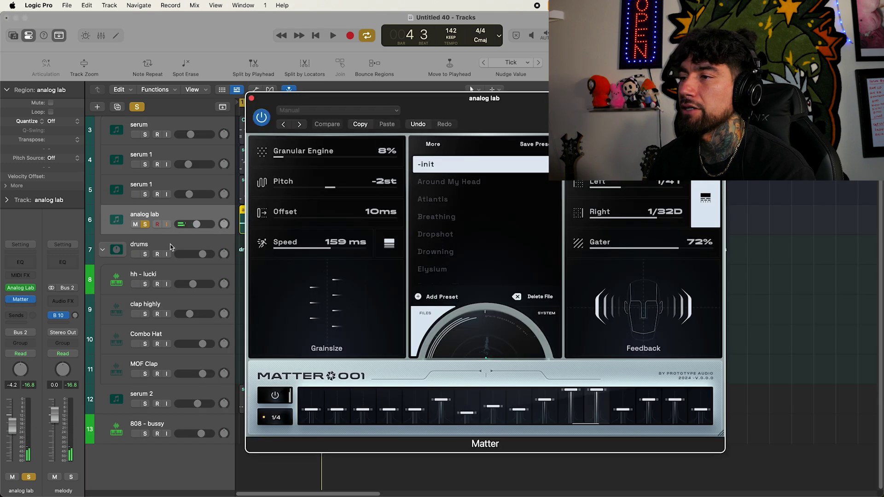
{"action": "left_click_drag", "start_coordinate": [507, 121], "coordinate": [488, 114]}
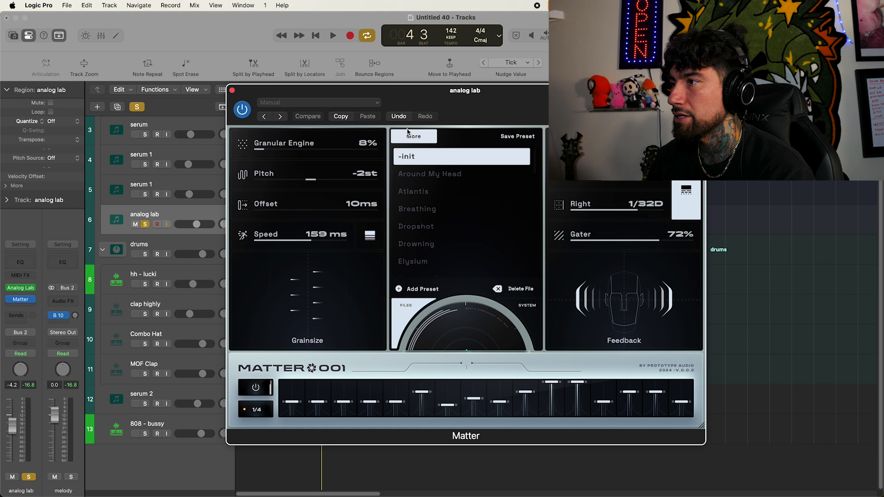
{"action": "left_click", "coordinate": [518, 137]}
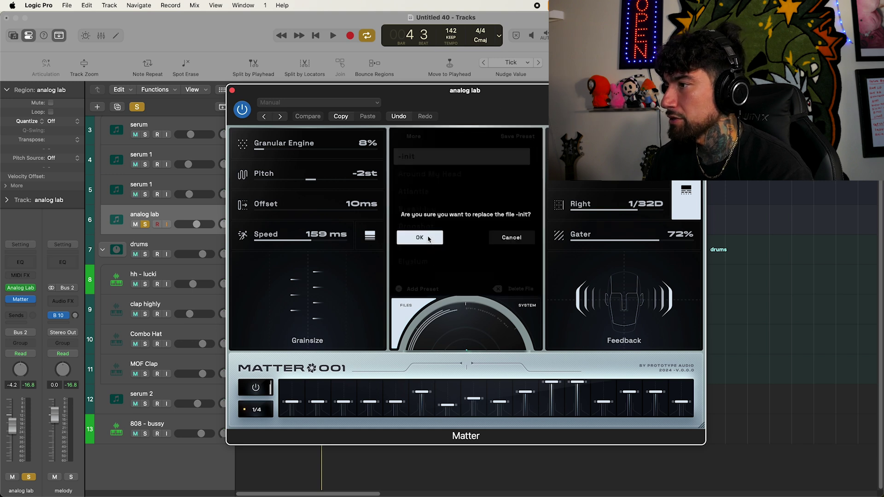
{"action": "left_click", "coordinate": [503, 238]}
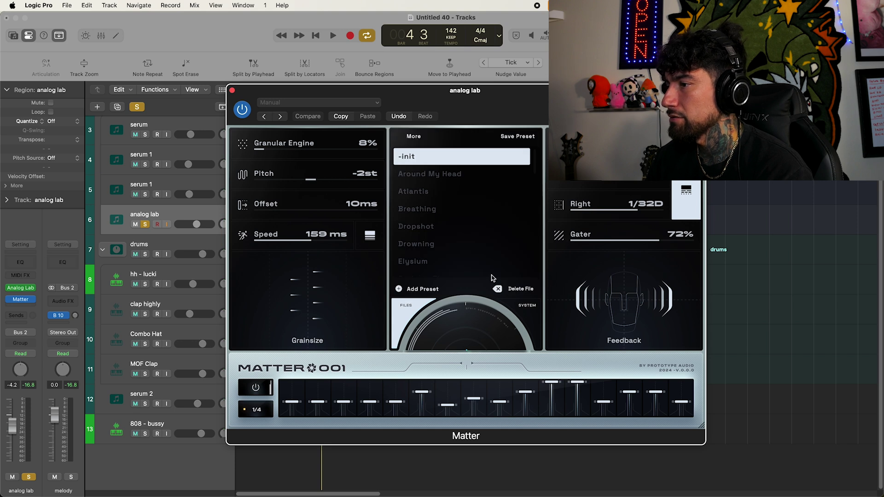
{"action": "left_click", "coordinate": [416, 291]}
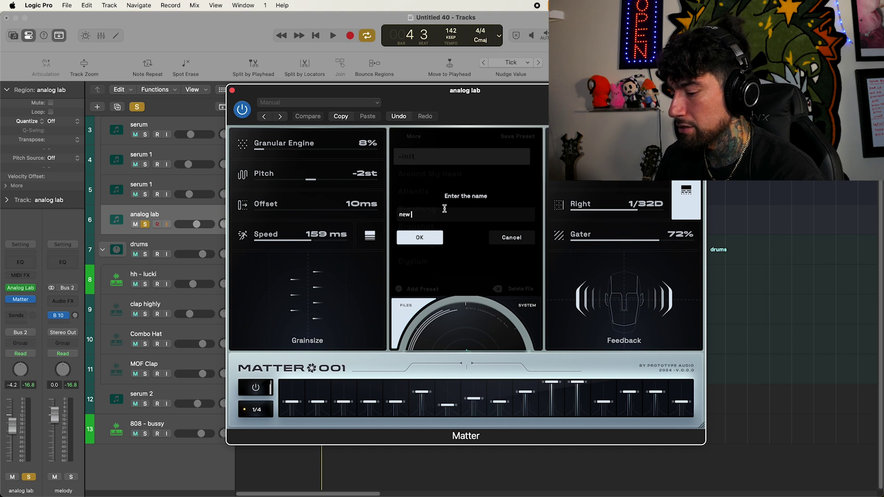
{"action": "left_click", "coordinate": [419, 238]}
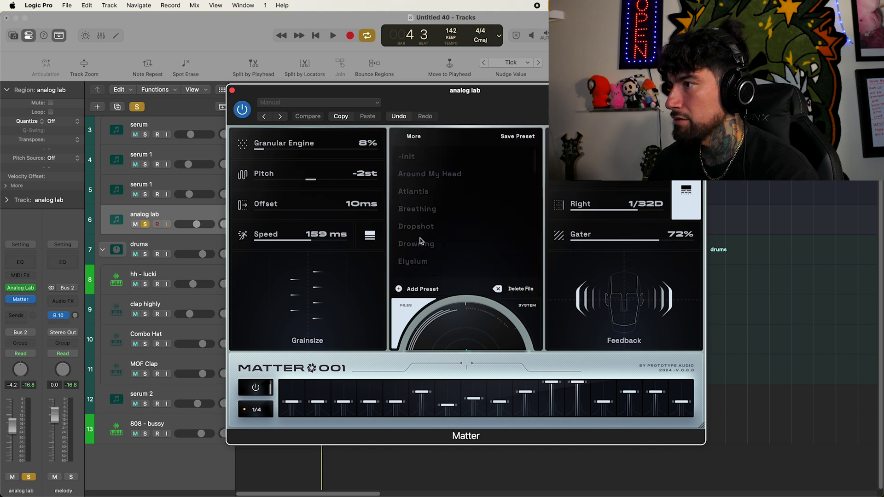
{"action": "left_click", "coordinate": [232, 91]}
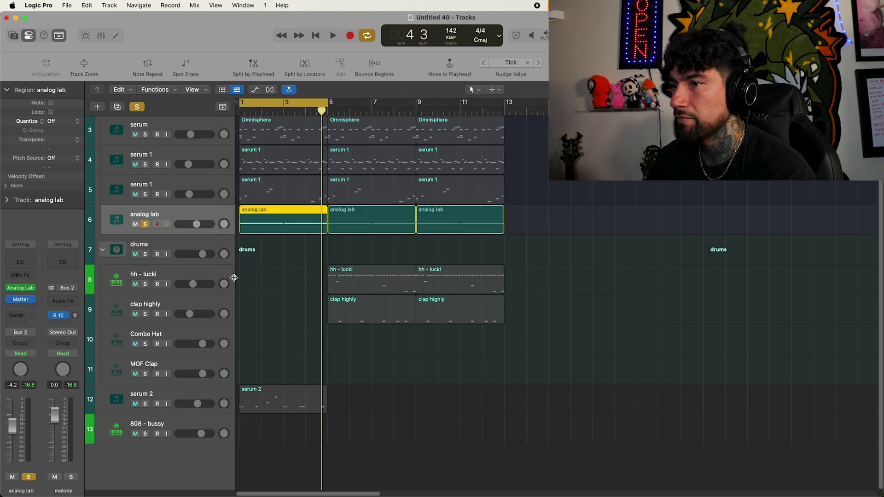
{"action": "left_click", "coordinate": [22, 300]}
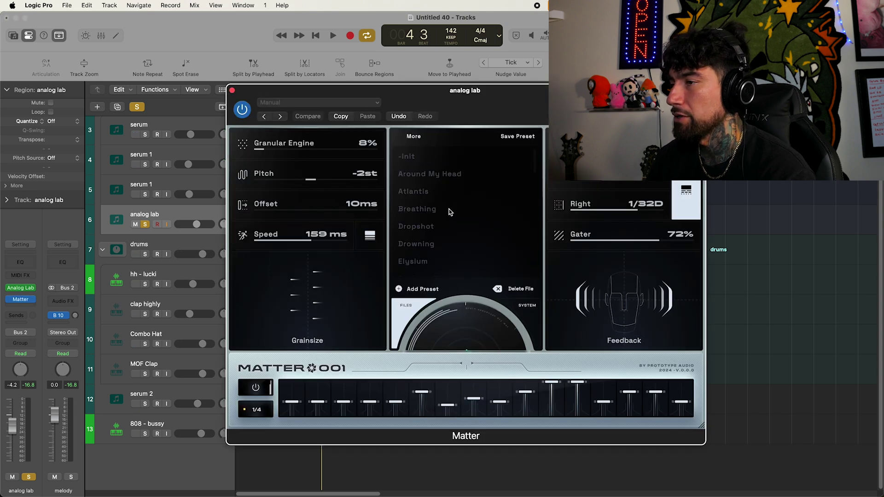
{"action": "left_click", "coordinate": [232, 91]}
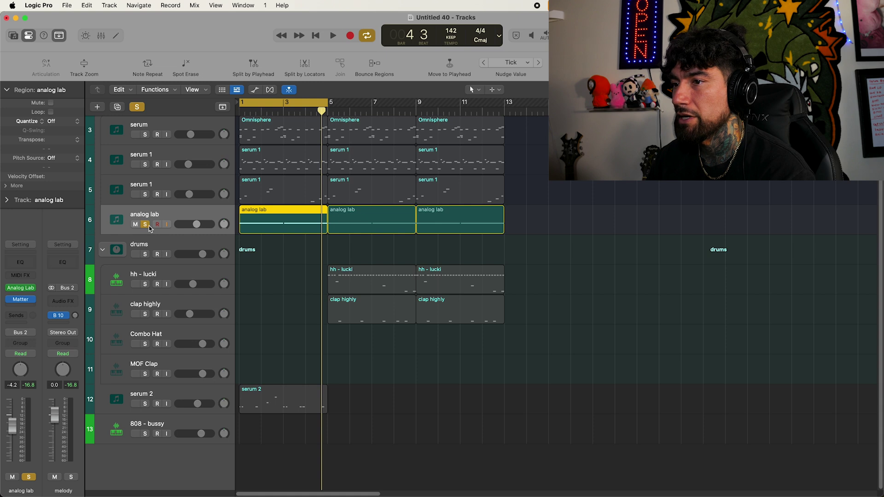
Unsolo the analog lab track and move the cycle range to bars 5 to 9
{"action": "left_click", "coordinate": [146, 224]}
{"action": "left_click_drag", "start_coordinate": [291, 102], "coordinate": [380, 102]}
{"action": "left_click", "coordinate": [286, 265]}
Solo the hh - lucki track and play its bar 5 region while viewing the hi-hat pattern in the Piano Roll
{"action": "left_click", "coordinate": [145, 284]}
{"action": "double_click", "coordinate": [364, 282]}
{"action": "key", "text": "space"}
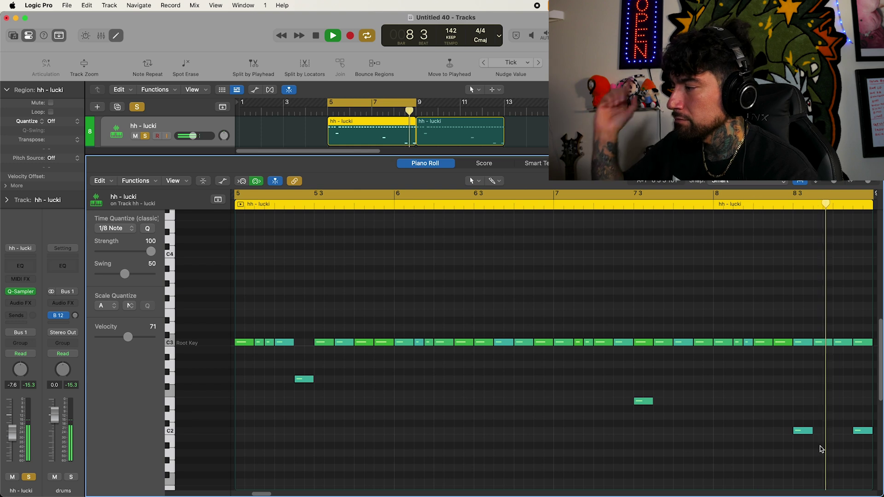
{"action": "key", "text": "space"}
{"action": "key", "text": "x"}
{"action": "key", "text": "x"}
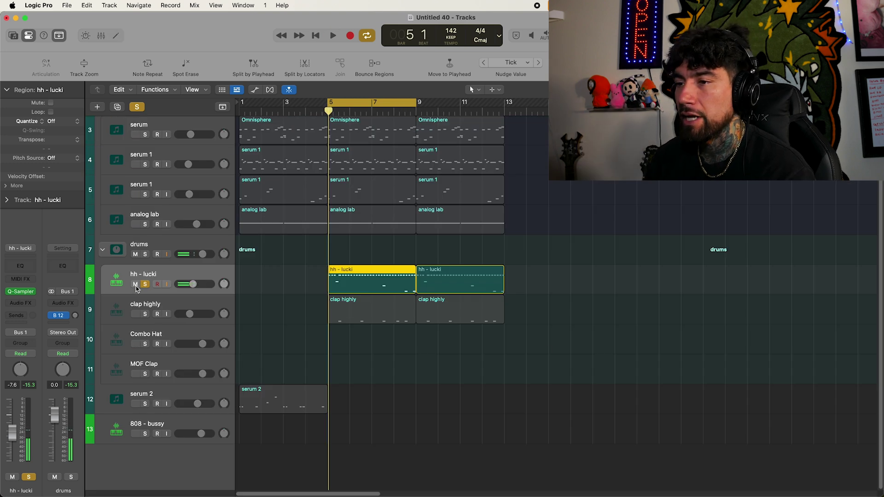
Insert Output's Portal effect on the hh - lucki track and open its preset browser
{"action": "left_click", "coordinate": [31, 304]}
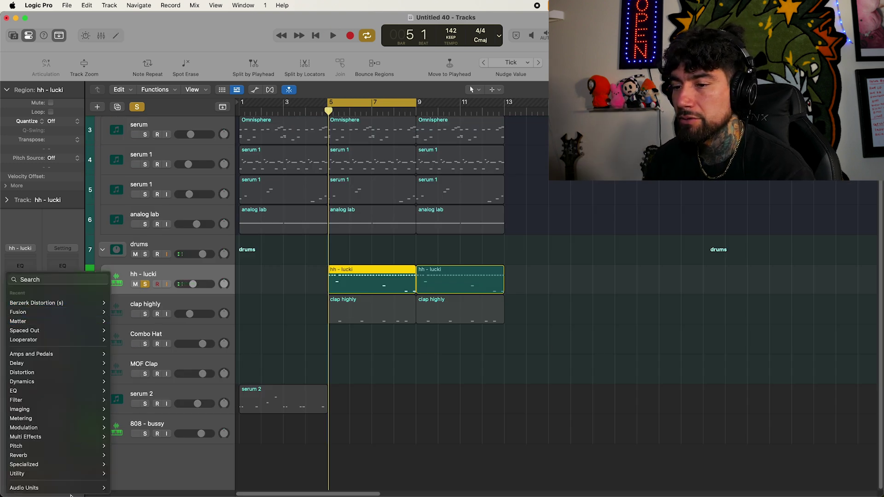
{"action": "mouse_move", "coordinate": [68, 489]}
{"action": "mouse_move", "coordinate": [178, 359]}
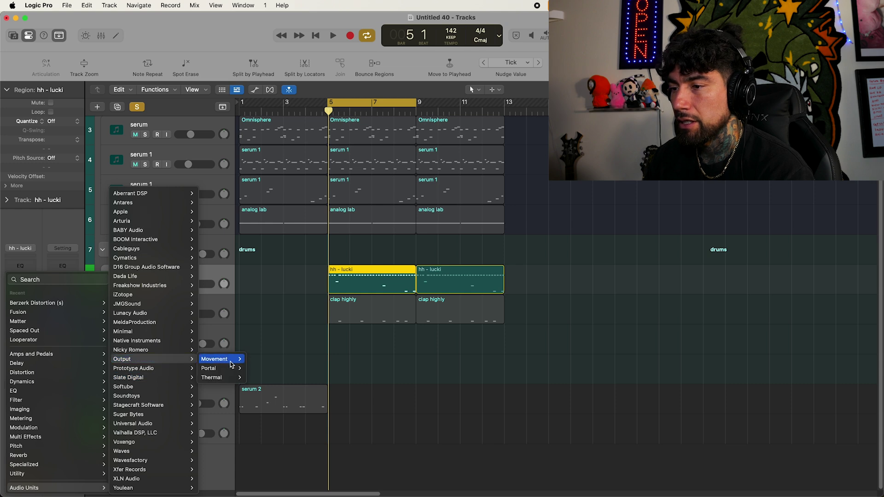
{"action": "left_click", "coordinate": [249, 369]}
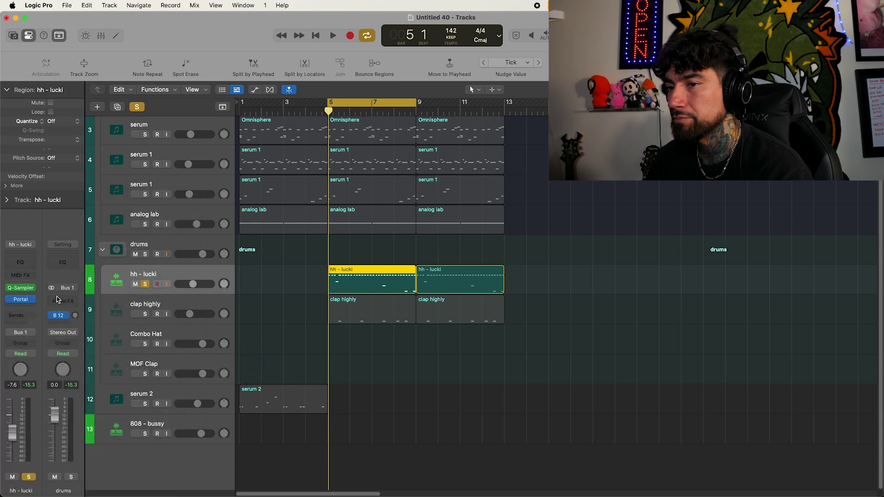
{"action": "left_click", "coordinate": [26, 301]}
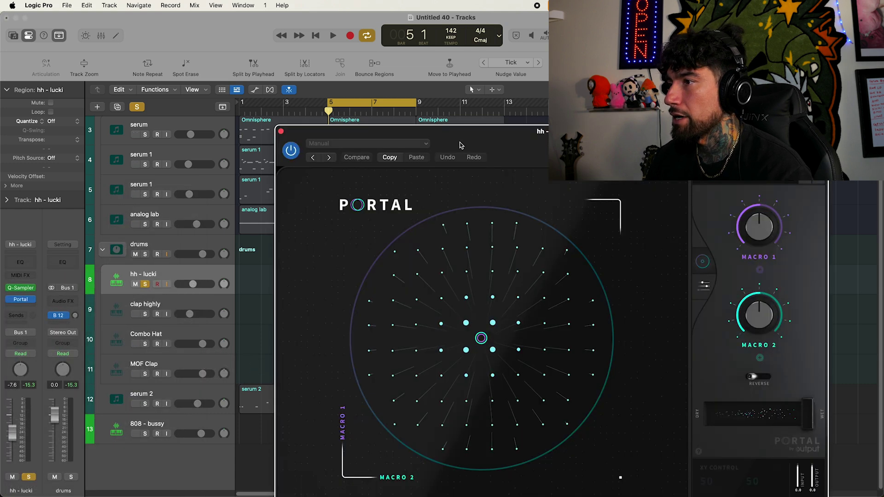
{"action": "left_click", "coordinate": [570, 180]}
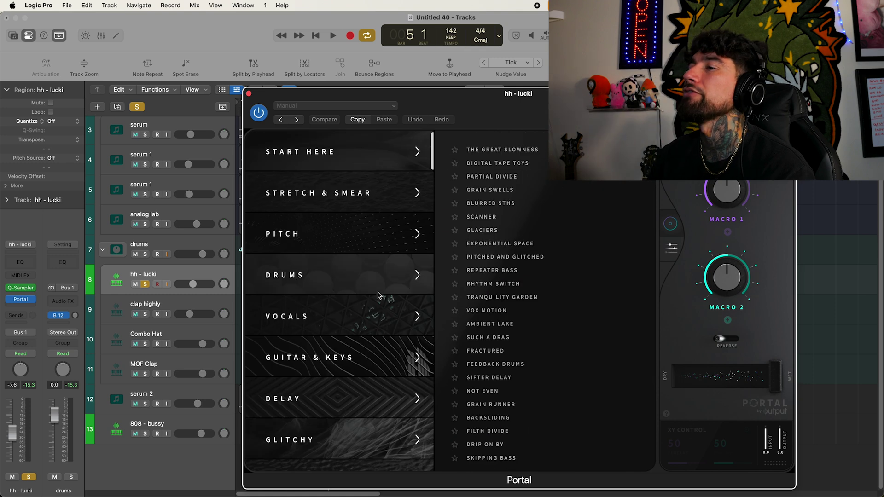
Load the MILD HH preset in Portal for the hi-hats and set its dry/wet to 17 percent
{"action": "scroll", "coordinate": [390, 304], "scroll_direction": "down", "scroll_amount": 10}
{"action": "left_click", "coordinate": [384, 317]}
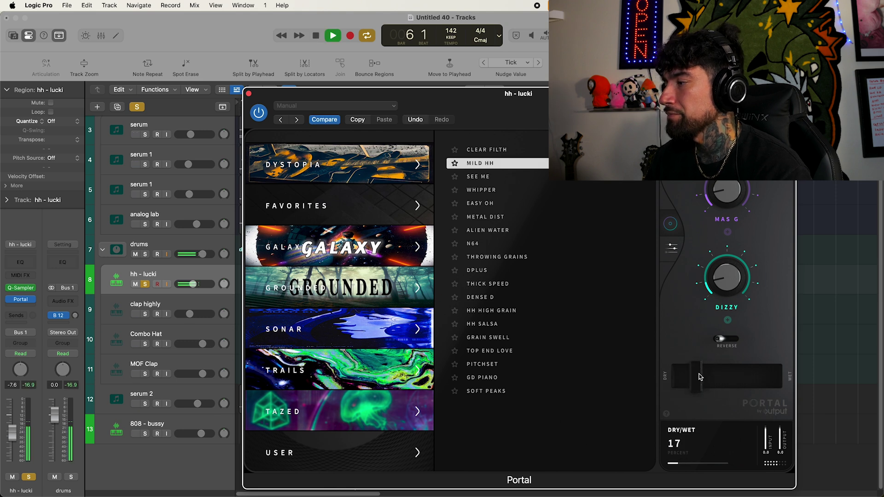
{"action": "left_click", "coordinate": [248, 94]}
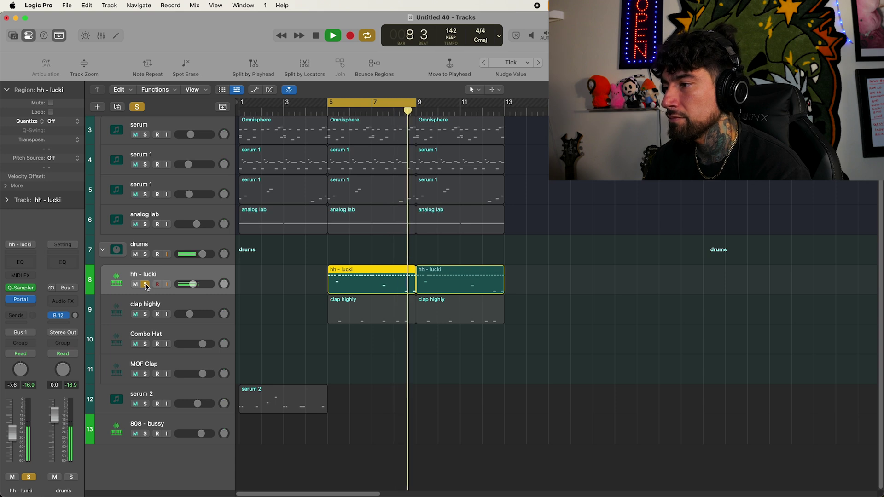
{"action": "key", "text": "space"}
Solo the clap highly track instead of hh - lucki and play its bar 5 region while viewing the pattern in the Piano Roll
{"action": "left_click", "coordinate": [146, 284]}
{"action": "left_click", "coordinate": [145, 315]}
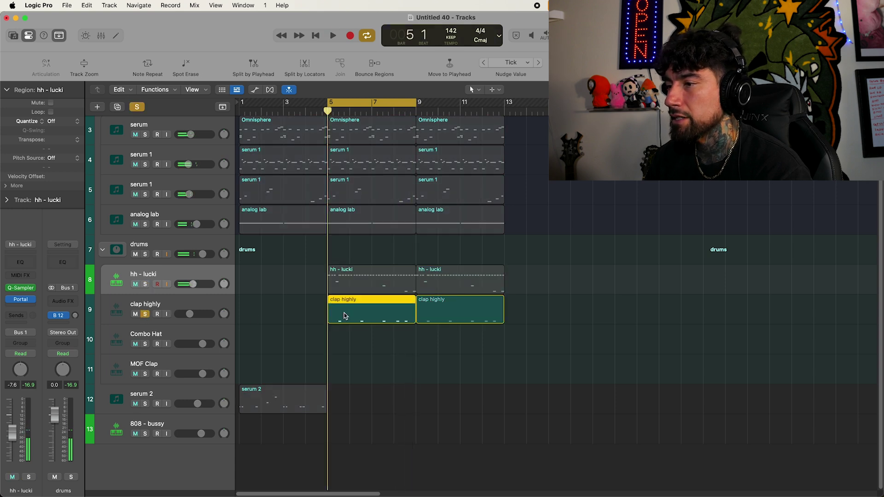
{"action": "double_click", "coordinate": [346, 316]}
{"action": "key", "text": "space"}
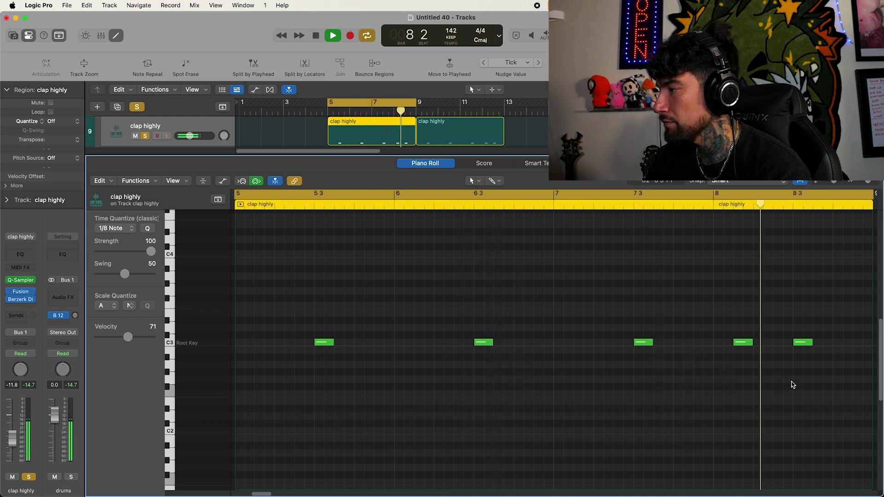
{"action": "key", "text": "space"}
{"action": "key", "text": "x"}
{"action": "key", "text": "x"}
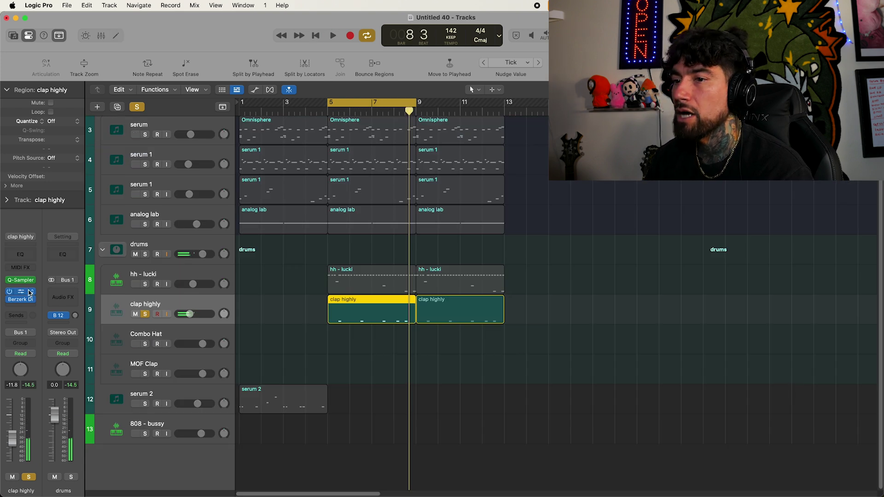
View the Fusion and Berzerk Distortion effects on the clap highly track and play the soloed clap through them
{"action": "left_click", "coordinate": [29, 293]}
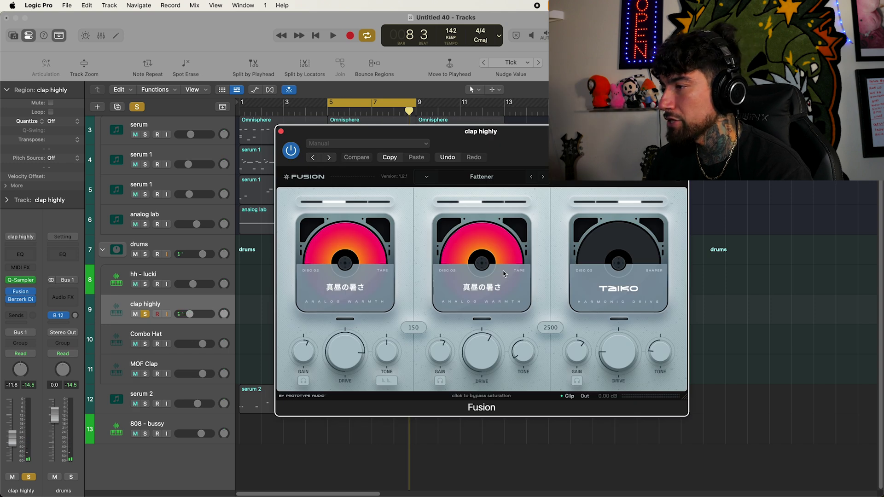
{"action": "left_click", "coordinate": [281, 132]}
{"action": "left_click", "coordinate": [20, 300]}
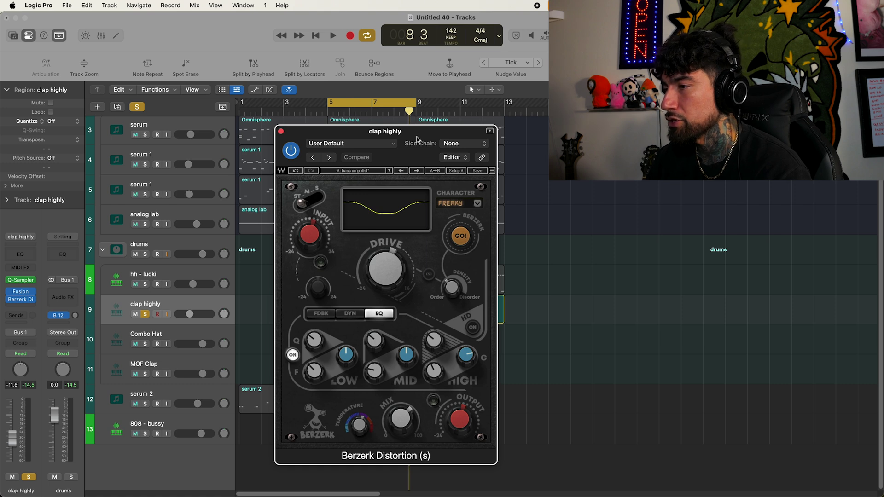
{"action": "key", "text": "space"}
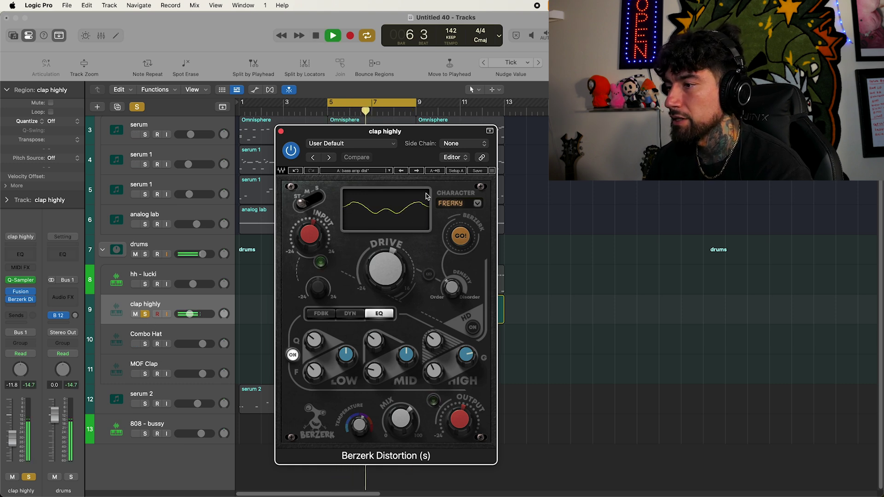
{"action": "key", "text": "space"}
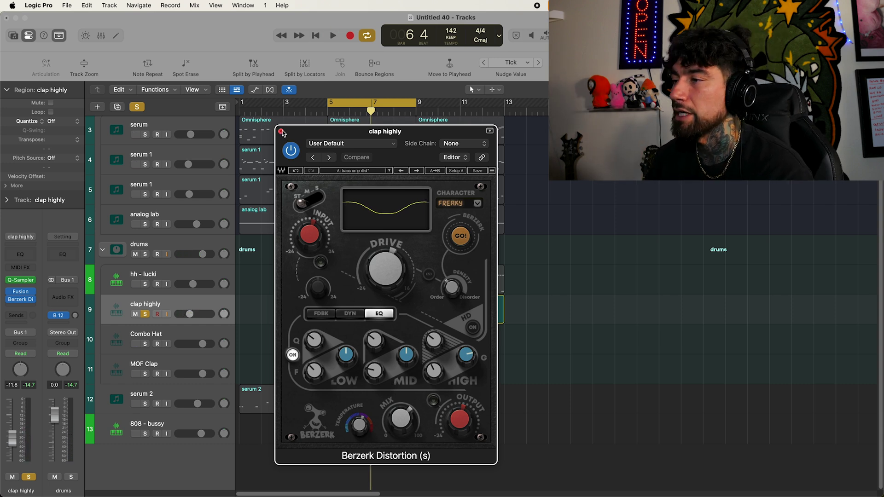
{"action": "left_click", "coordinate": [281, 132]}
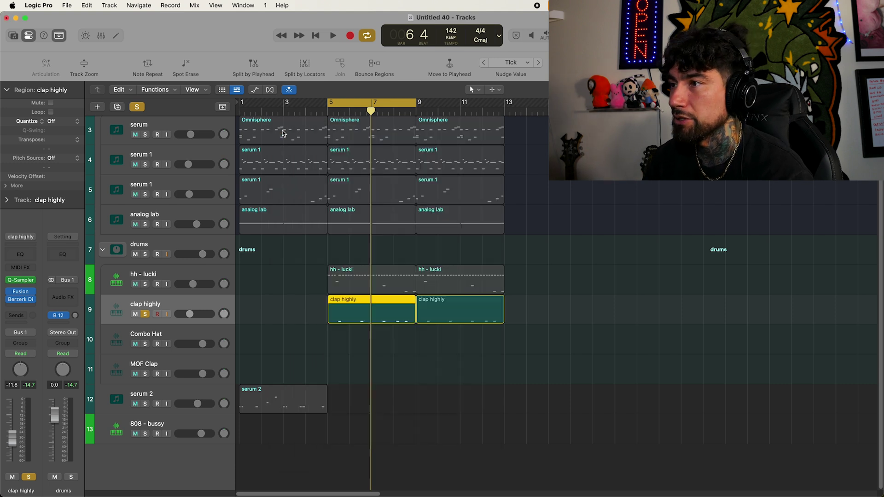
Unsolo the clap highly track and move the cycle range to bars 1 to 5
{"action": "left_click", "coordinate": [140, 107]}
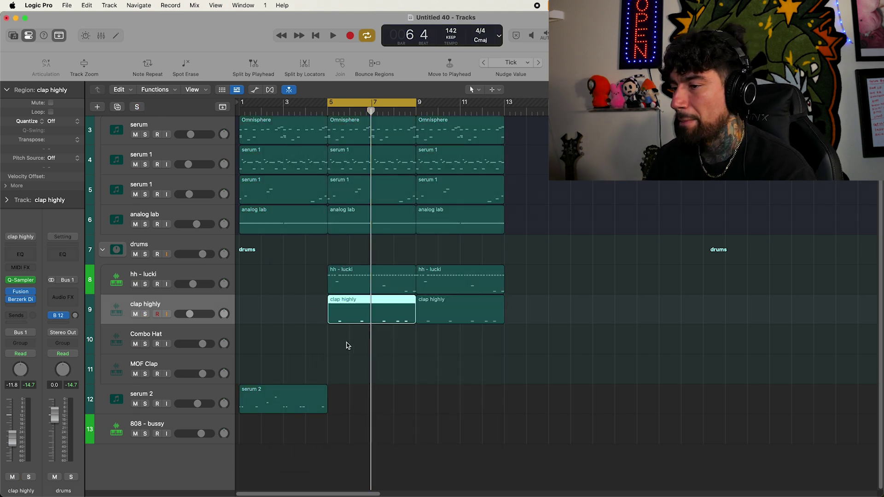
{"action": "left_click_drag", "start_coordinate": [344, 103], "coordinate": [248, 105]}
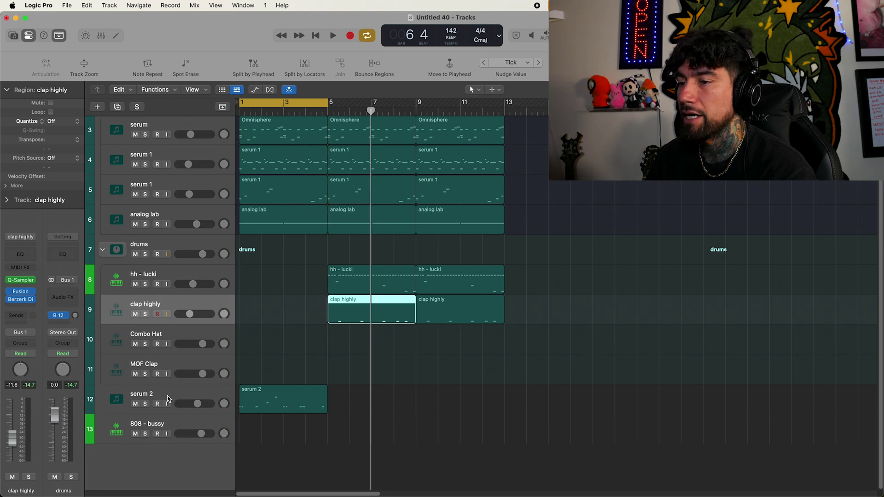
Solo the serum 2 track and play its region while viewing the bass patch in Serum
{"action": "left_click", "coordinate": [145, 404]}
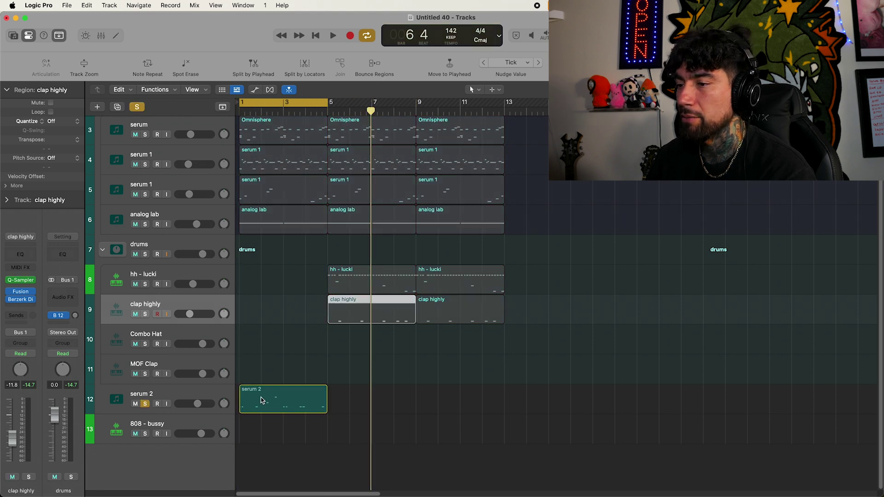
{"action": "left_click", "coordinate": [303, 397]}
{"action": "key", "text": "space"}
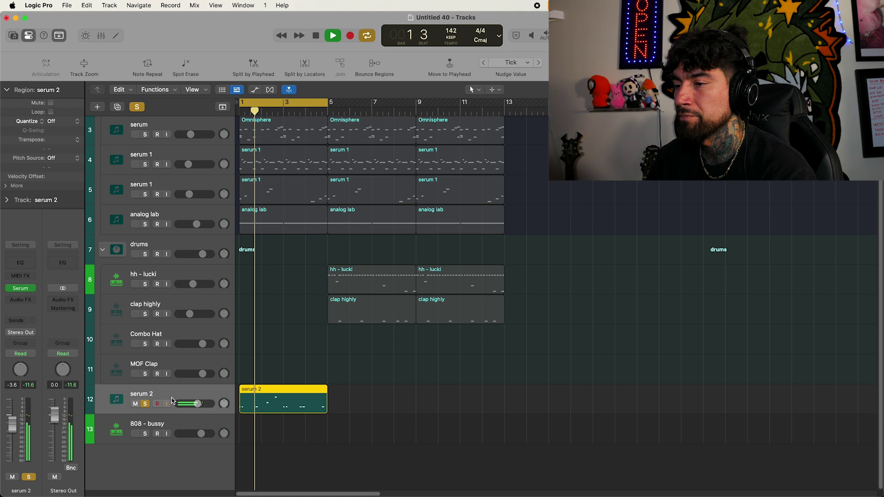
{"action": "left_click", "coordinate": [21, 288]}
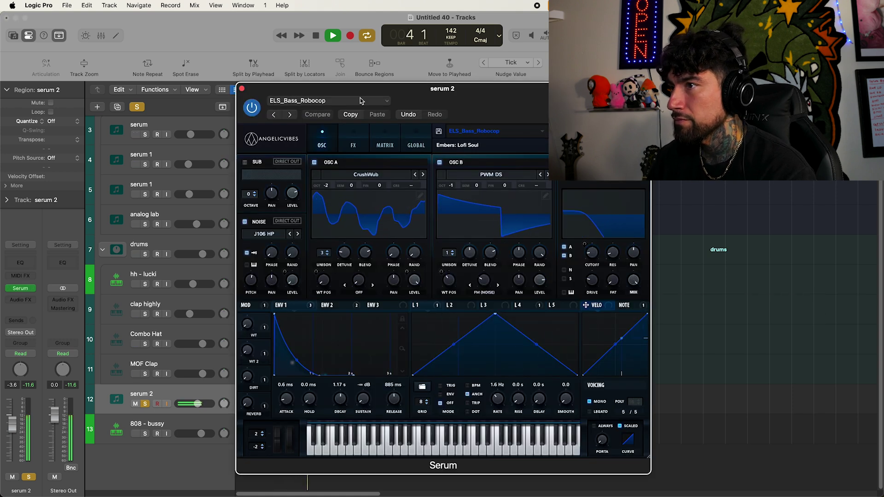
{"action": "left_click", "coordinate": [243, 89]}
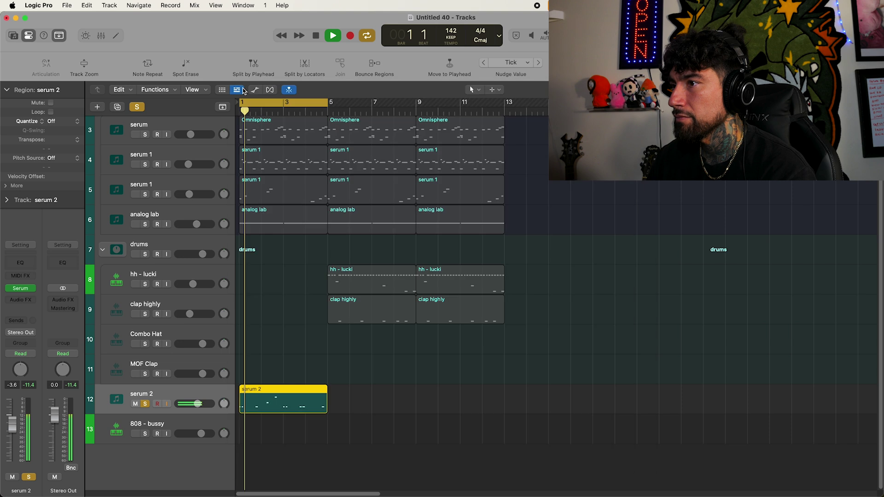
Unsolo serum 2, play bars 1 to 5 with all tracks and unmute the new tag_bip 2 track
{"action": "key", "text": "space"}
{"action": "key", "text": "space"}
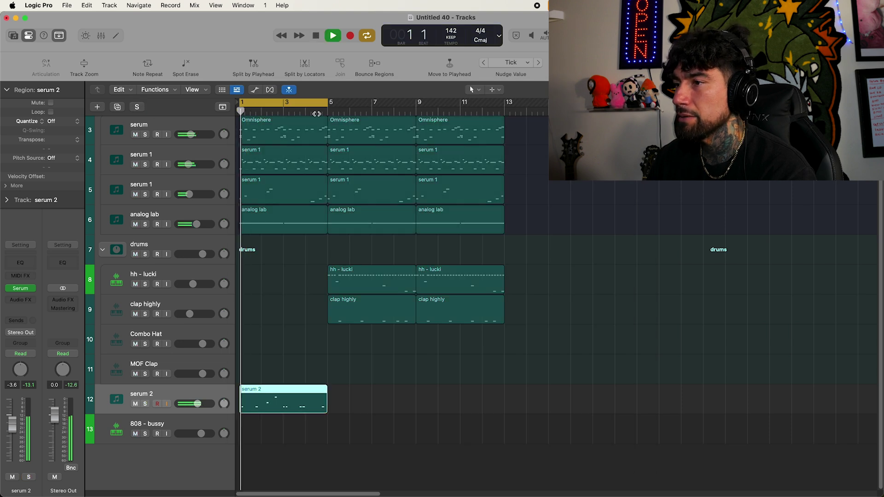
{"action": "scroll", "coordinate": [401, 226], "scroll_direction": "up", "scroll_amount": 3}
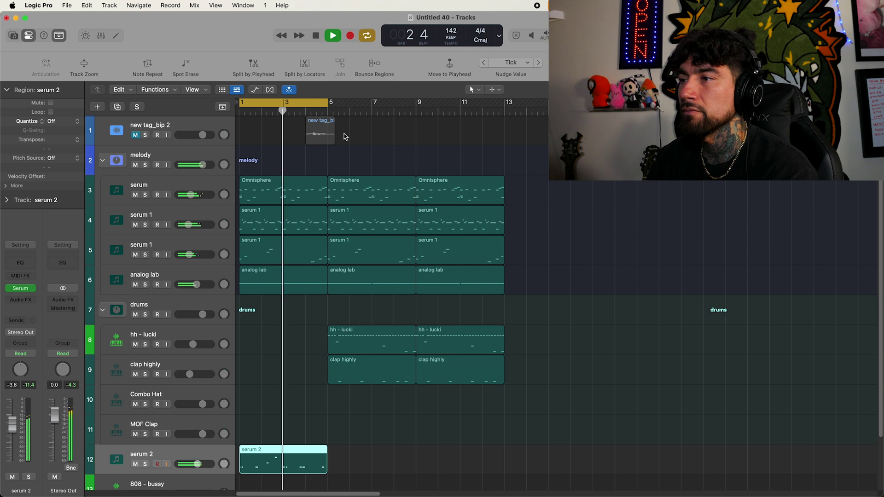
{"action": "left_click", "coordinate": [136, 135]}
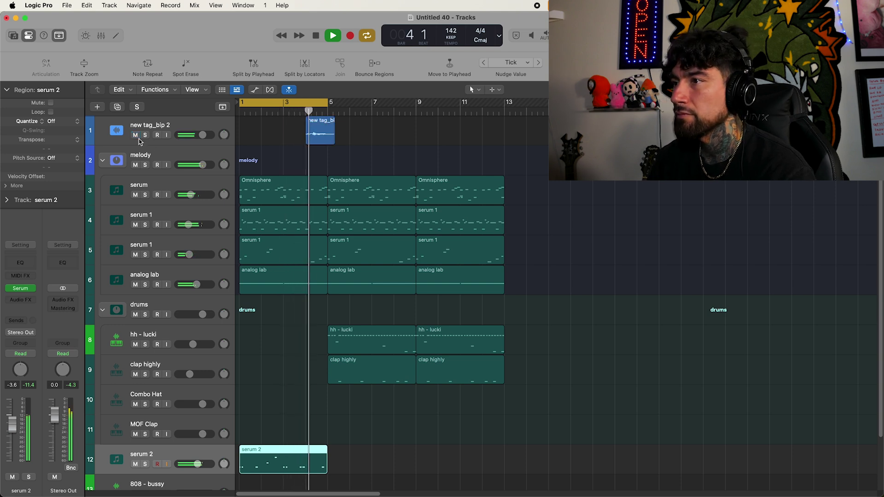
{"action": "key", "text": "space"}
Move the cycle range to bars 5 to 9 and play that section with the melody and drums
{"action": "left_click_drag", "start_coordinate": [273, 108], "coordinate": [362, 110]}
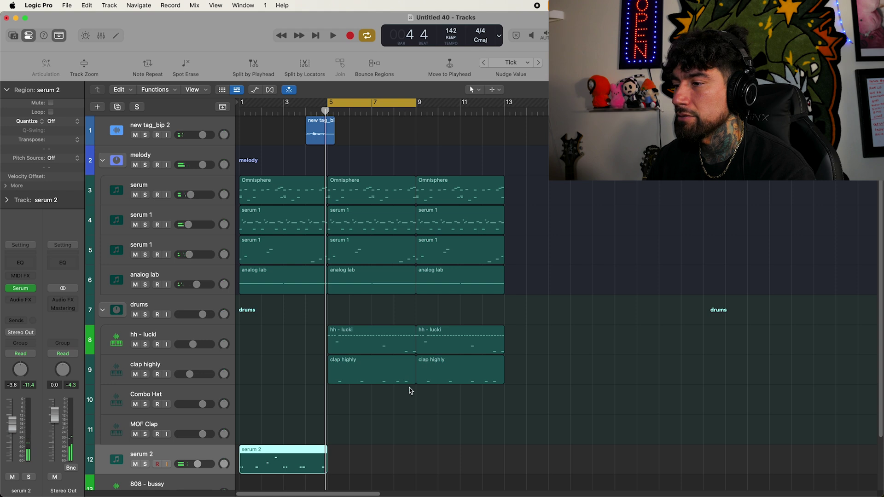
{"action": "scroll", "coordinate": [411, 391], "scroll_direction": "down", "scroll_amount": 2}
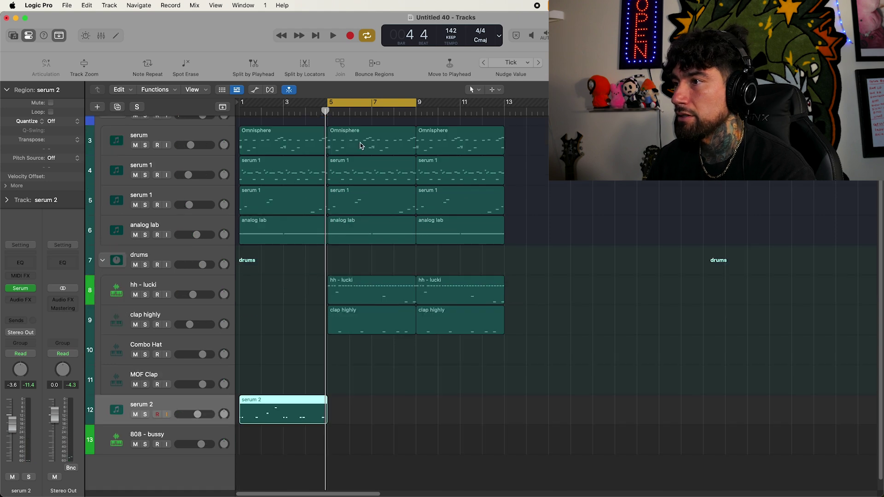
{"action": "key", "text": "space"}
{"action": "scroll", "coordinate": [361, 142], "scroll_direction": "up", "scroll_amount": 2}
{"action": "scroll", "coordinate": [421, 239], "scroll_direction": "down", "scroll_amount": 2}
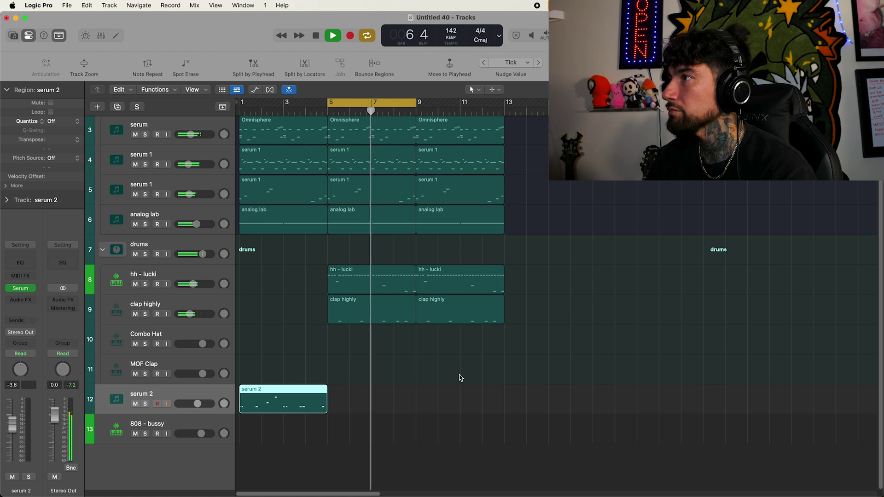
Record an 808 bass line across bars 5 to 9 on the 808 - bussy track
{"action": "left_click", "coordinate": [210, 431]}
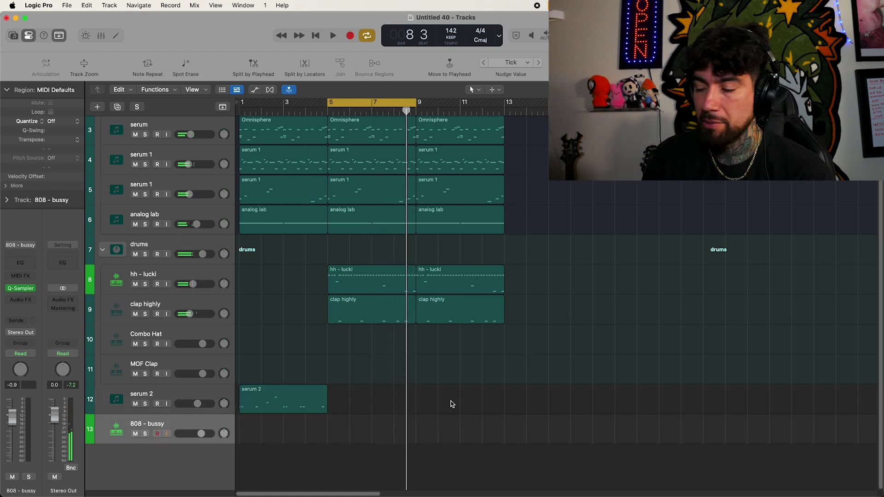
{"action": "key", "text": "space"}
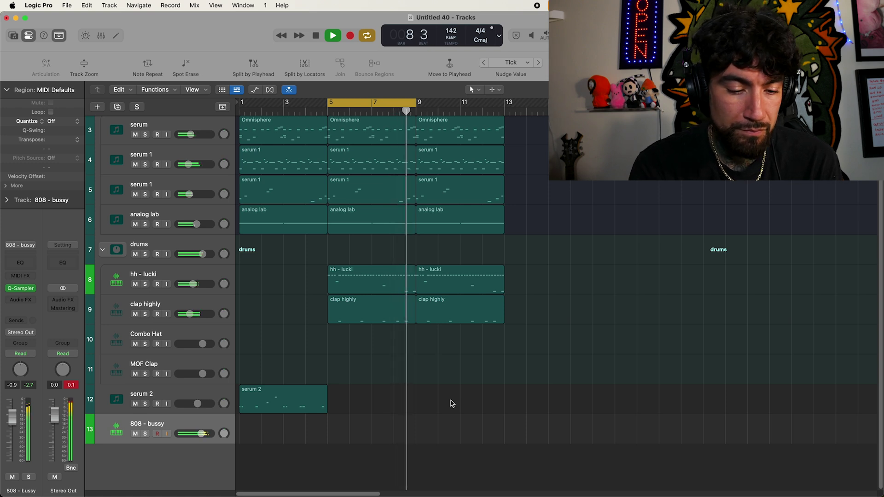
{"action": "key", "text": "r"}
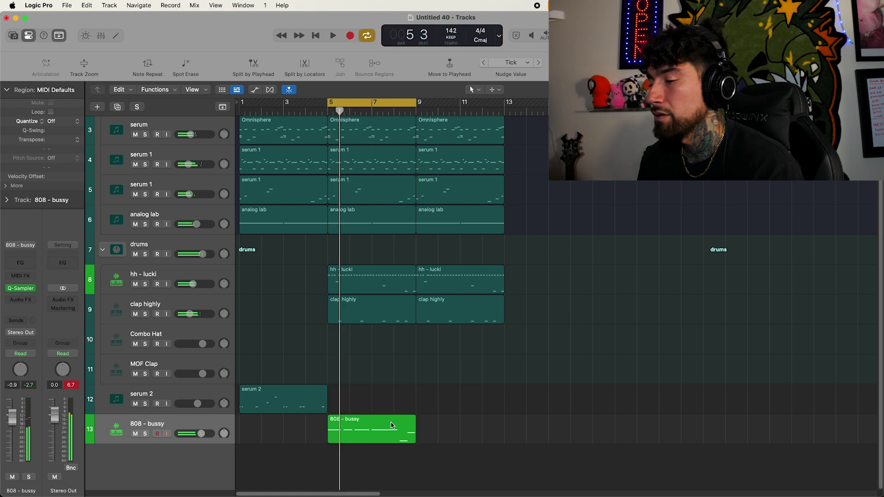
{"action": "key", "text": "space"}
Open the recorded 808 region in the Piano Roll and move its first four notes to A3, using a temporary A3 reference note
{"action": "key", "text": "e"}
{"action": "key", "text": "super+a"}
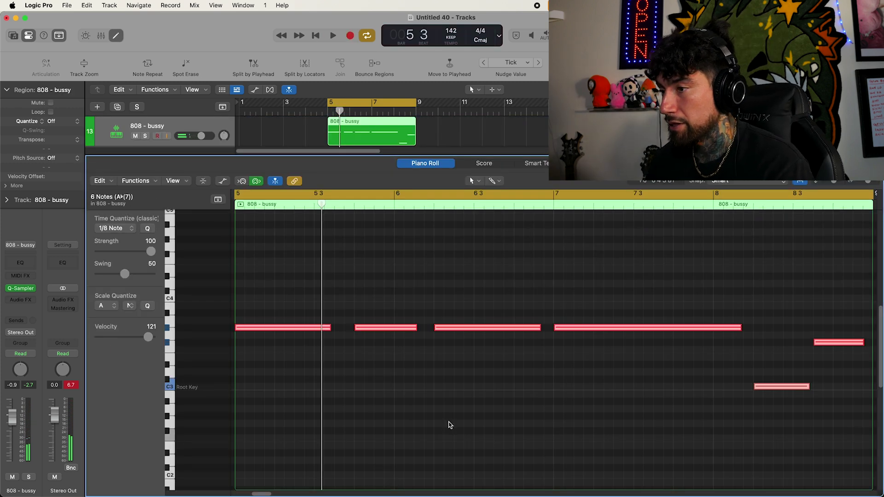
{"action": "left_click", "coordinate": [346, 386]}
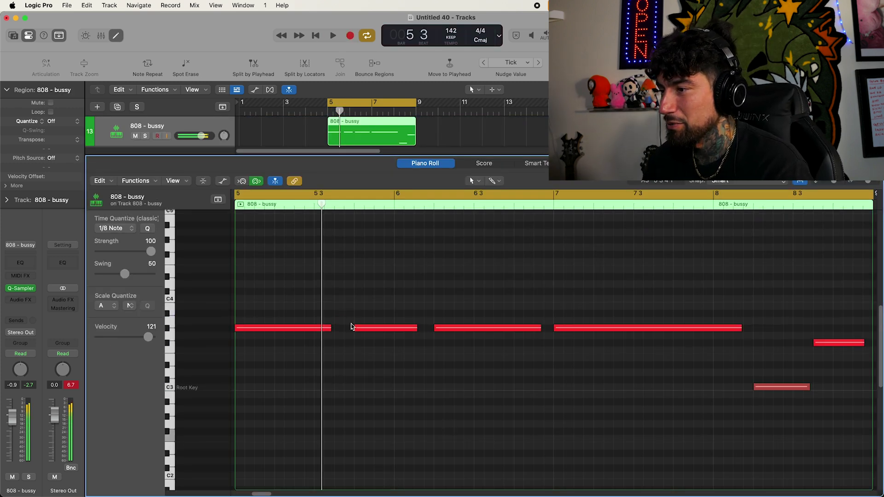
{"action": "left_click_drag", "start_coordinate": [592, 351], "coordinate": [313, 335]}
{"action": "left_click", "coordinate": [335, 365]}
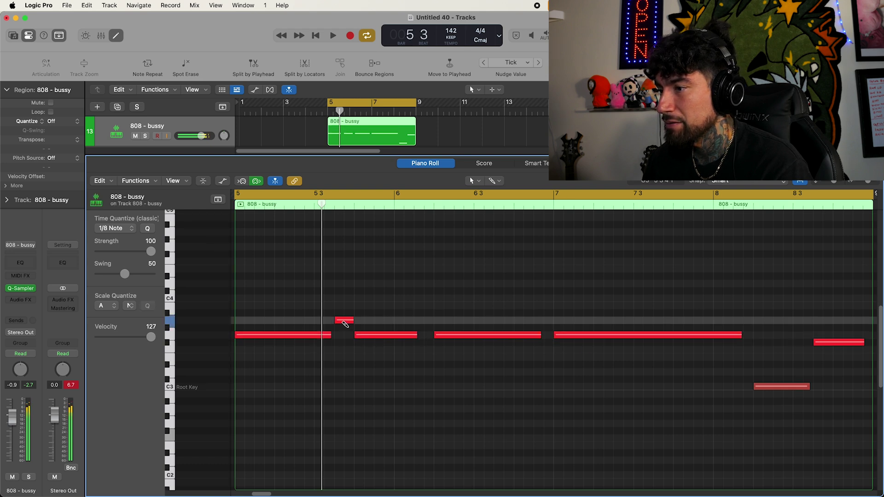
{"action": "left_click_drag", "start_coordinate": [514, 369], "coordinate": [323, 321]}
{"action": "left_click", "coordinate": [341, 325]}
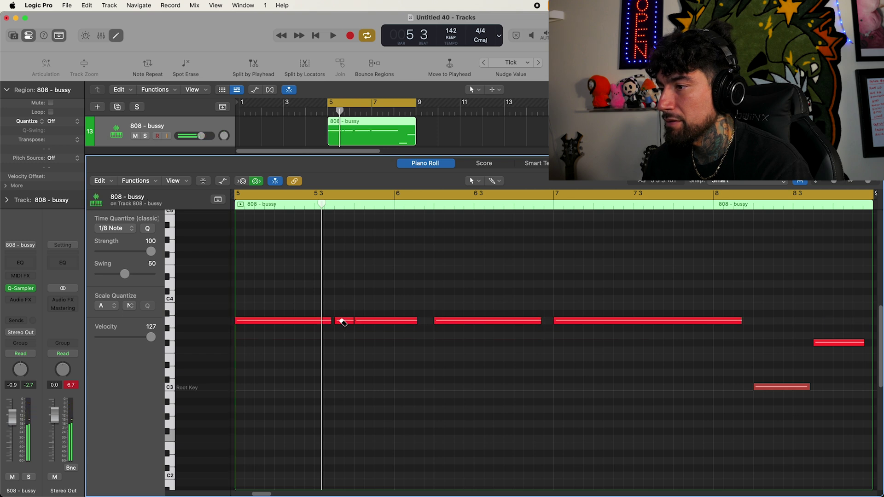
Raise the last 808 note to G3, and add and remove a short trial C3 note at bar 8
{"action": "mouse_move", "coordinate": [802, 348]}
{"action": "left_mouse_down"}
{"action": "mouse_move", "coordinate": [806, 337]}
{"action": "mouse_move", "coordinate": [832, 339]}
{"action": "left_mouse_up"}
{"action": "left_click", "coordinate": [725, 388]}
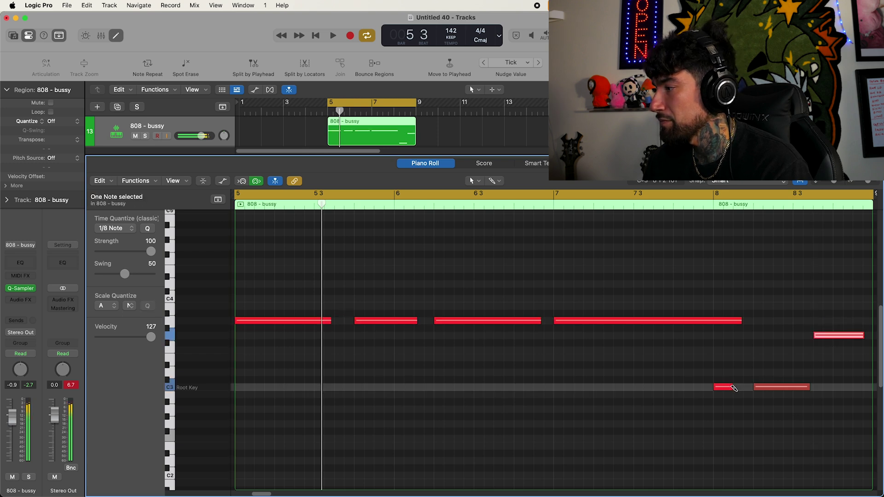
{"action": "left_click", "coordinate": [725, 389]}
Lengthen the second and third 808 notes to meet the notes after them, and shorten the bar 7 note to end at bar 8
{"action": "key", "text": "space"}
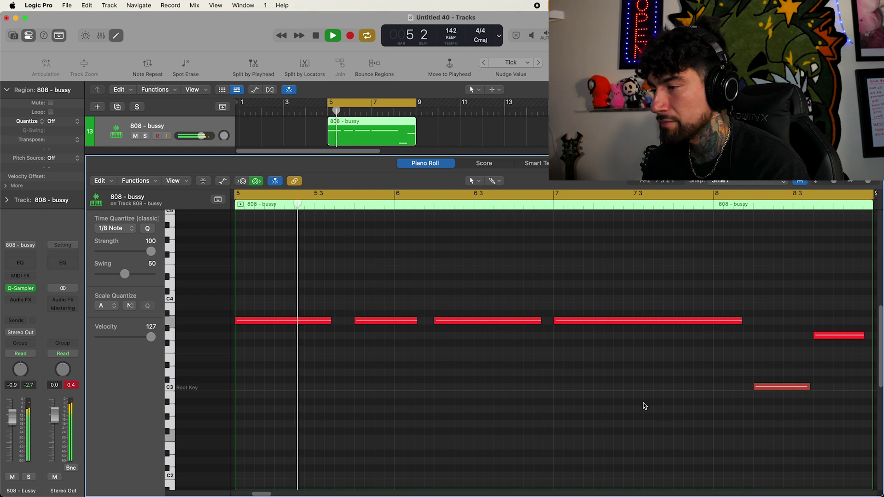
{"action": "left_click_drag", "start_coordinate": [408, 355], "coordinate": [394, 293]}
{"action": "key", "text": "shift+alt+l"}
{"action": "left_click_drag", "start_coordinate": [569, 358], "coordinate": [509, 292]}
{"action": "key", "text": "shift+alt+l"}
{"action": "left_click_drag", "start_coordinate": [741, 323], "coordinate": [713, 323]}
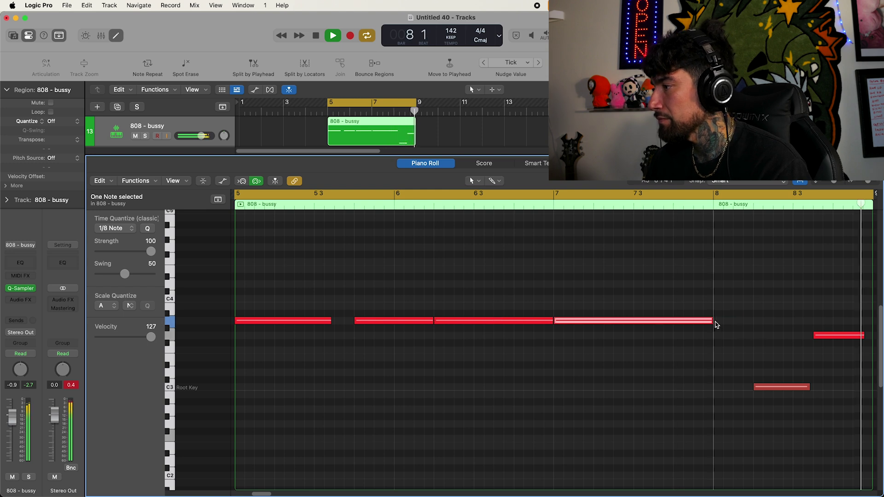
Raise the velocity of the C3 note in bar 8 and extend the last G3 note to the end of the region
{"action": "left_click", "coordinate": [773, 388]}
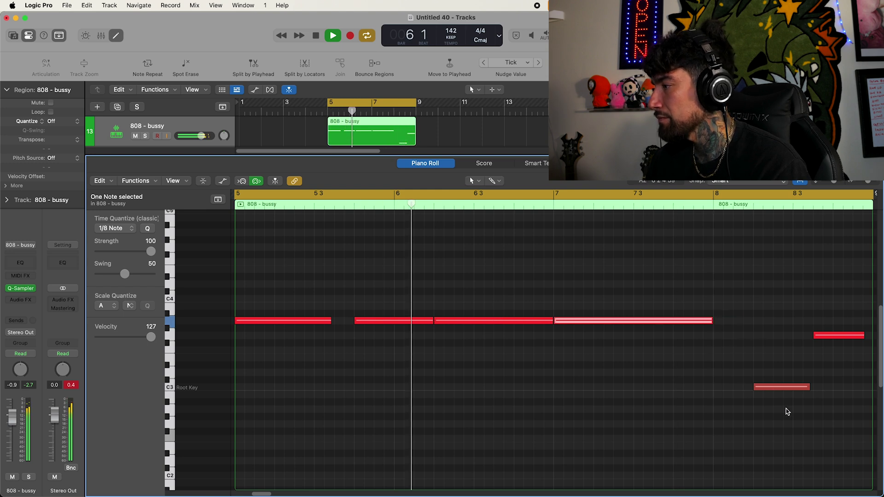
{"action": "left_click", "coordinate": [717, 387]}
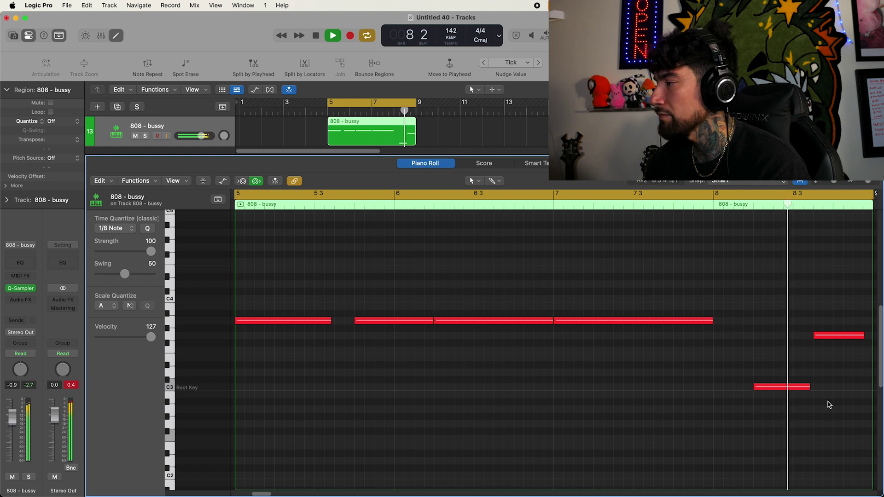
{"action": "left_click_drag", "start_coordinate": [864, 335], "coordinate": [872, 336]}
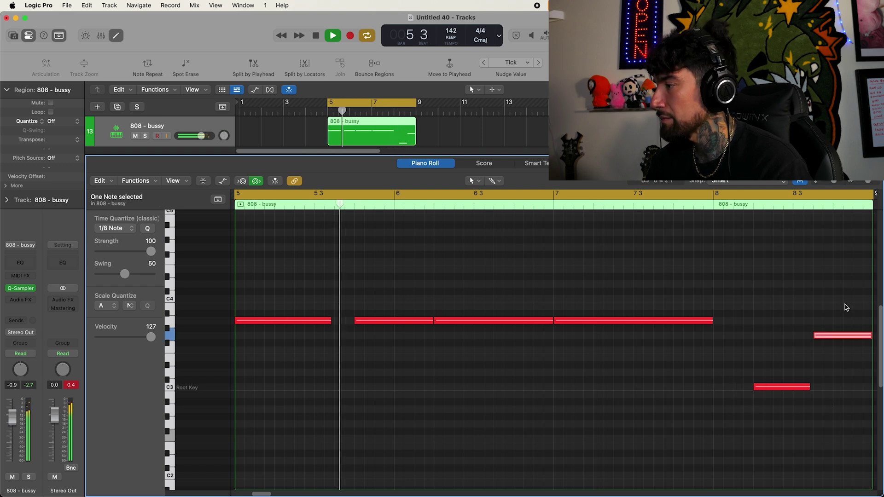
Close the Piano Roll, repeat the 808 region once at bar 9, and shift the cycle range to bars 9 to 13
{"action": "left_click", "coordinate": [845, 307]}
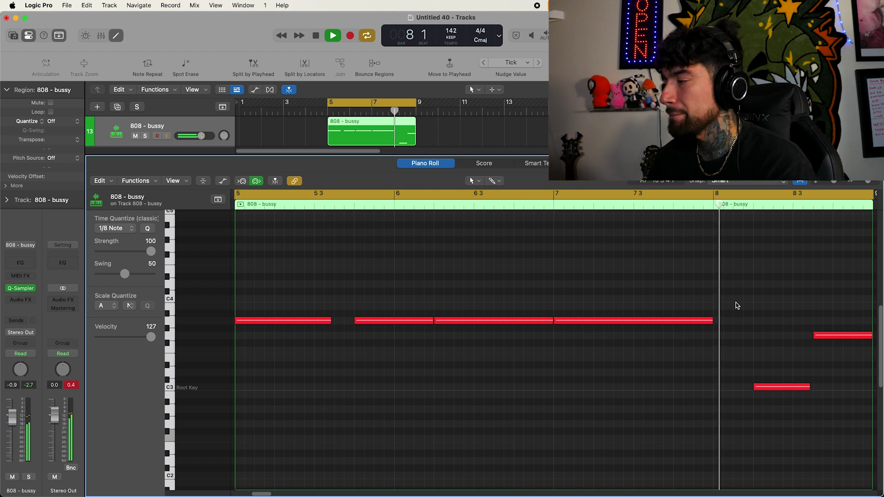
{"action": "key", "text": "e"}
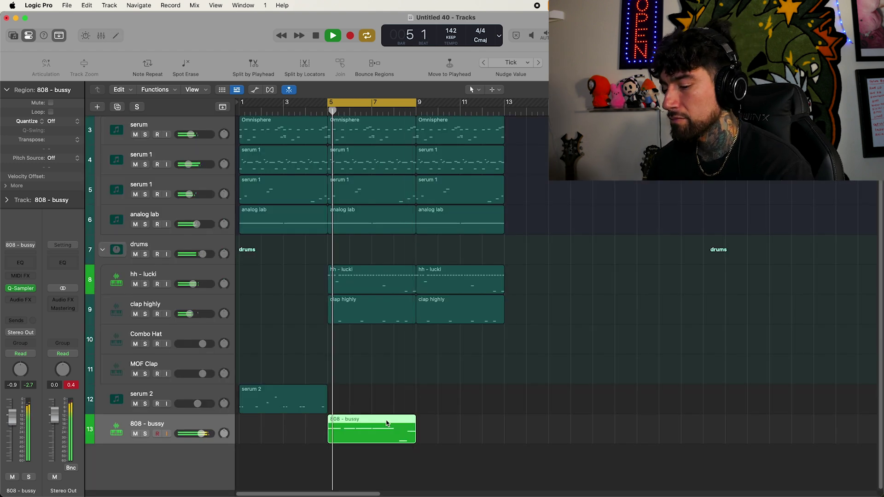
{"action": "key", "text": "super+r"}
{"action": "left_click", "coordinate": [246, 450]}
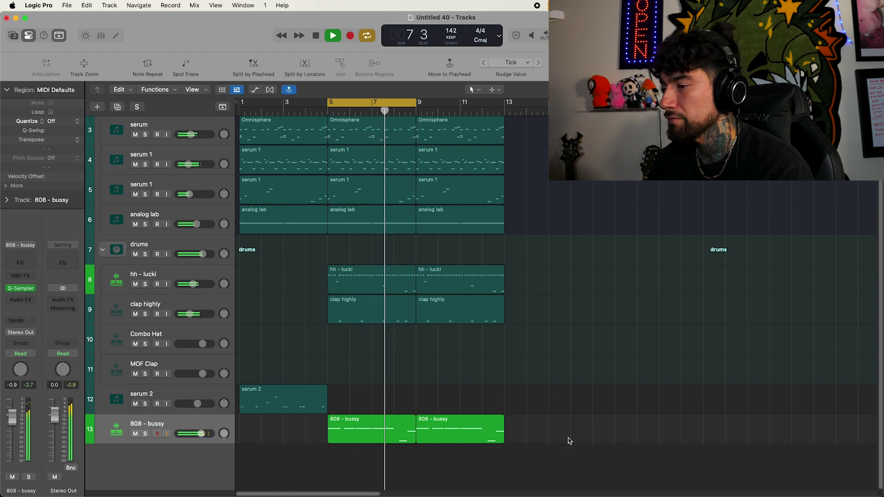
{"action": "left_click_drag", "start_coordinate": [357, 102], "coordinate": [446, 106]}
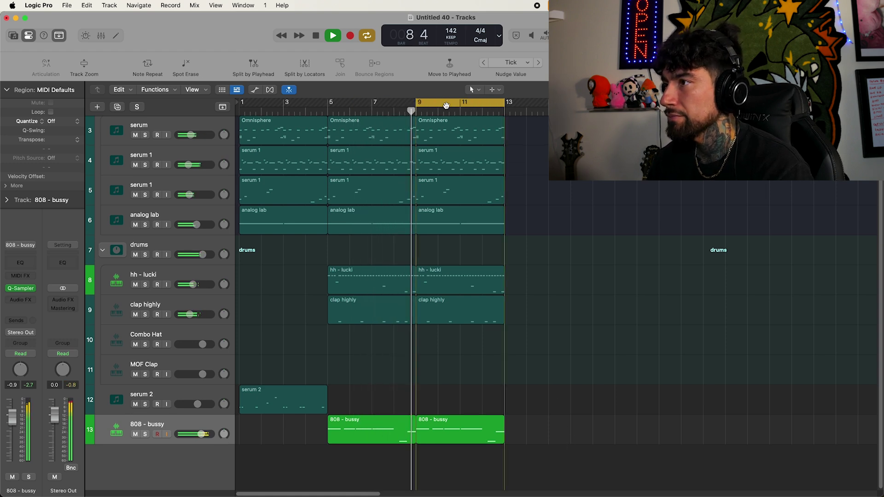
In the repeated 808 region, set the Scissors Tool as the alternate tool and split the bar 11 note at beat 2
{"action": "double_click", "coordinate": [461, 430]}
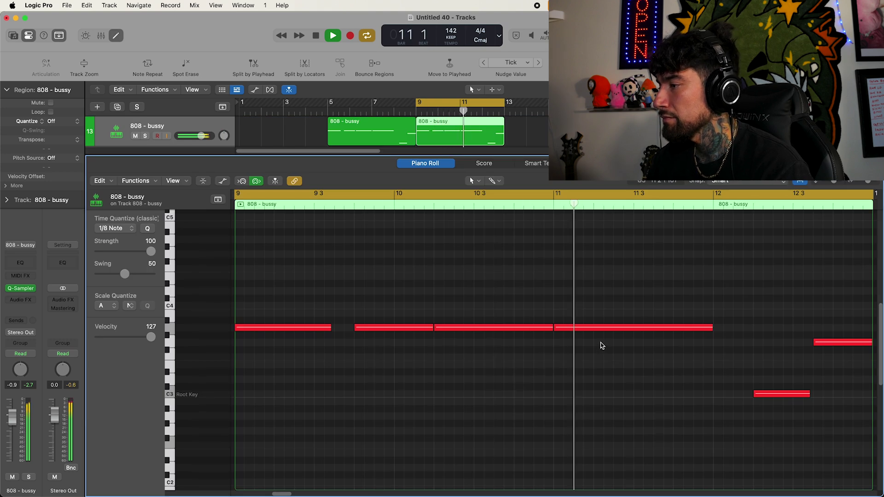
{"action": "key", "text": "space"}
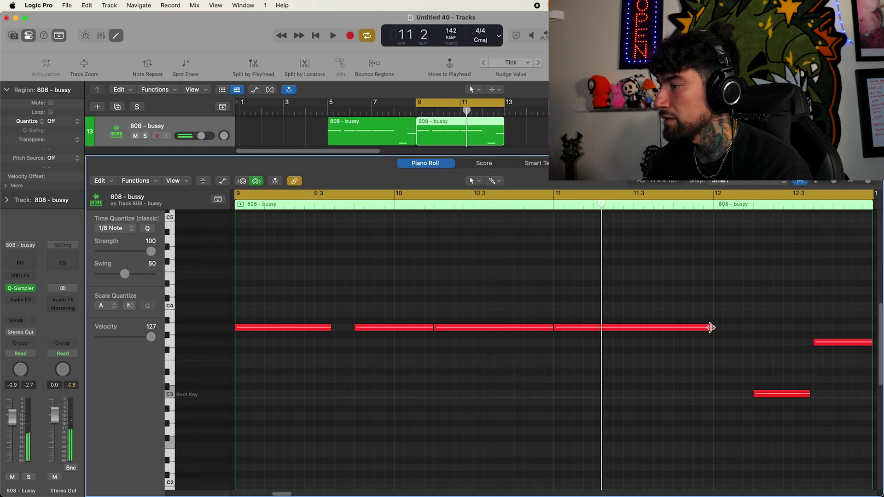
{"action": "key", "text": "space"}
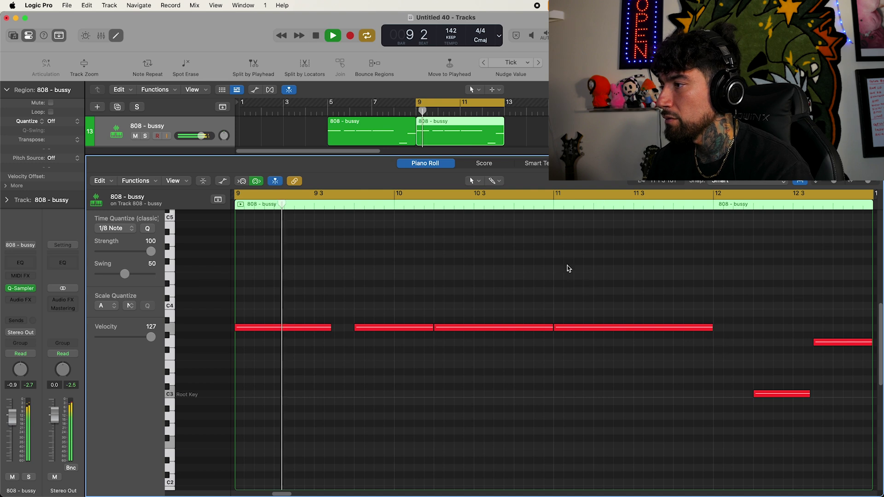
{"action": "left_click", "coordinate": [495, 181]}
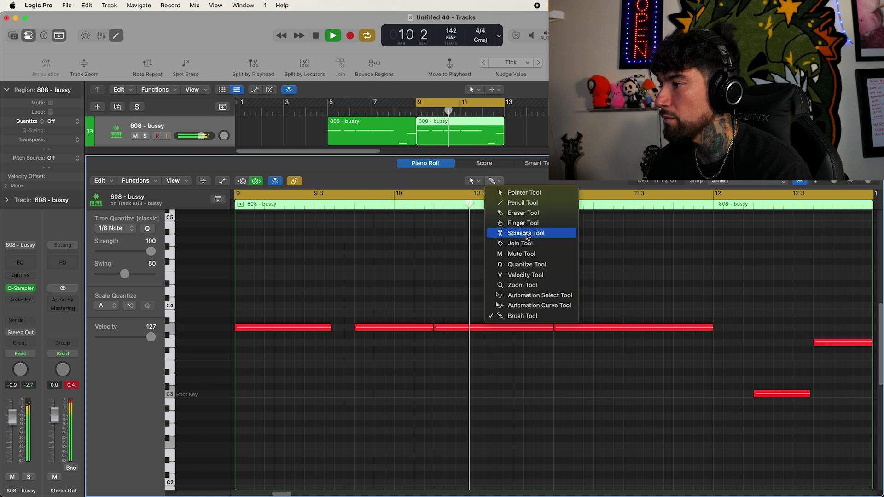
{"action": "left_click", "coordinate": [612, 297]}
{"action": "left_click", "coordinate": [587, 328], "text": "super"}
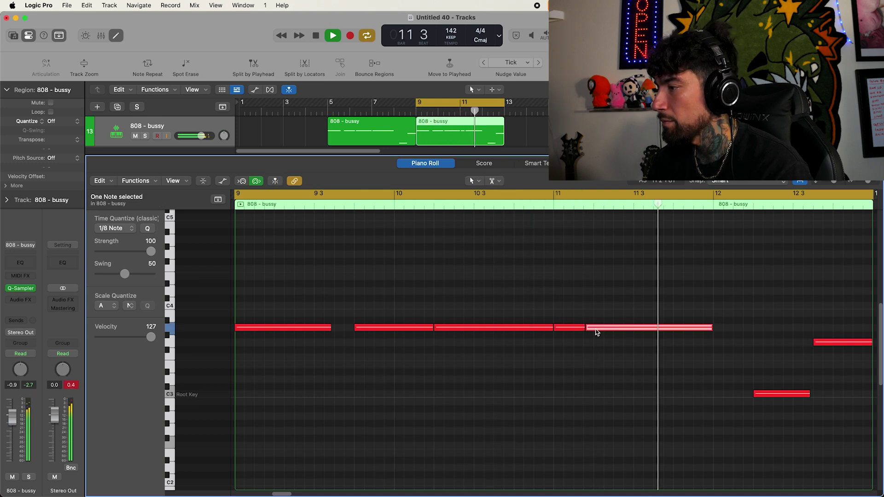
{"action": "key", "text": "super+z"}
{"action": "left_click", "coordinate": [596, 328], "text": "super"}
{"action": "left_click", "coordinate": [608, 349]}
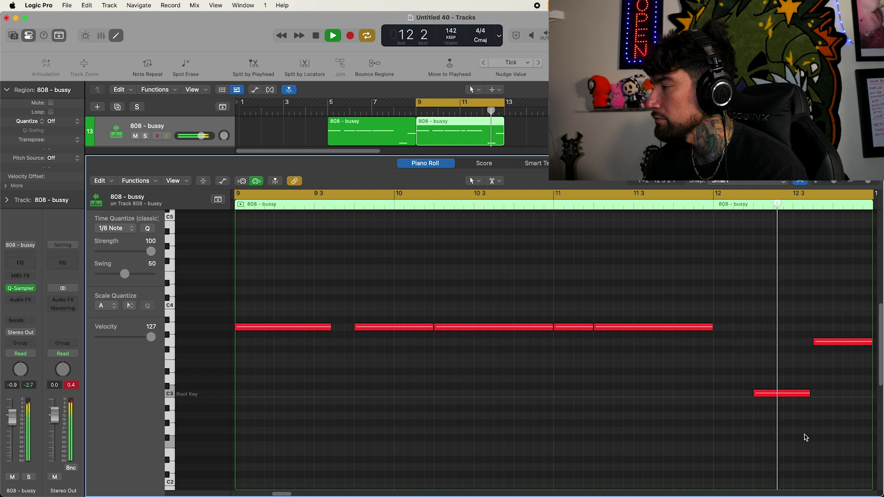
{"action": "key", "text": "x"}
{"action": "key", "text": "x"}
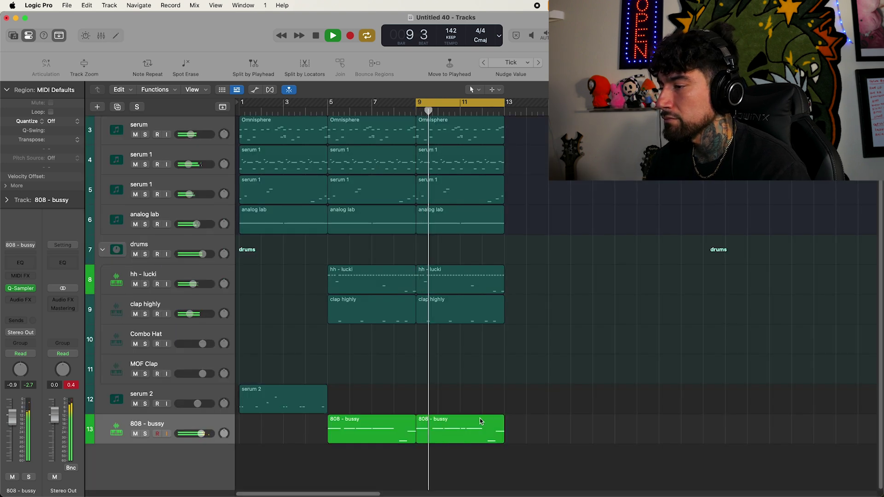
Raise the last note of the bar 9 808 region to A3, audition it, and return to the full arrangement
{"action": "double_click", "coordinate": [488, 430]}
{"action": "left_click_drag", "start_coordinate": [831, 340], "coordinate": [831, 324]}
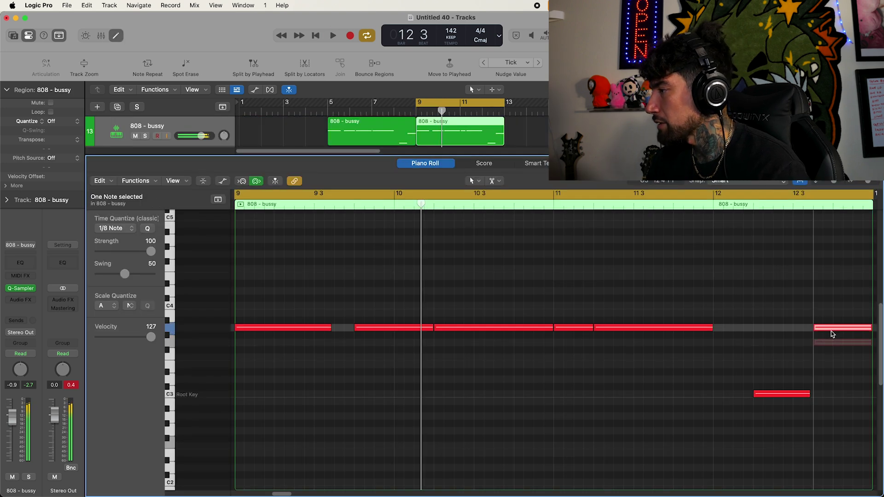
{"action": "key", "text": "space"}
{"action": "left_click", "coordinate": [555, 198]}
{"action": "left_click", "coordinate": [743, 279]}
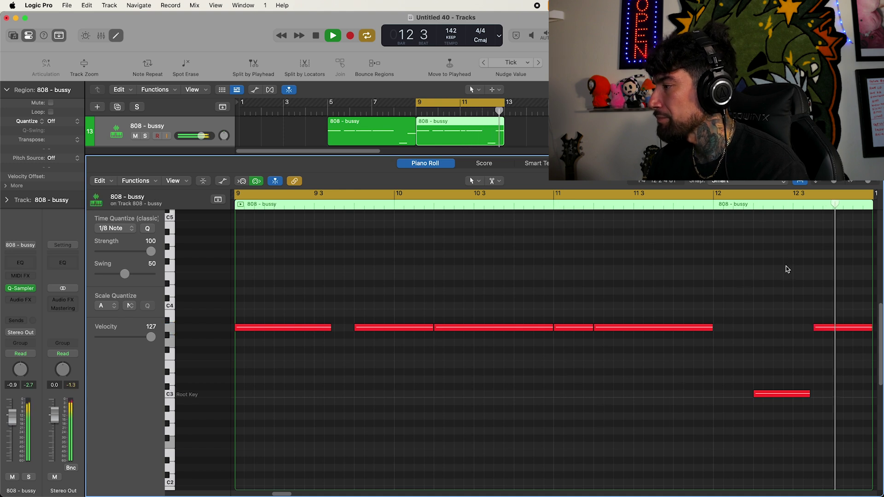
{"action": "key", "text": "e"}
Recolour the hi-hat, clap and 808 regions dark teal to match the melody regions
{"action": "left_click_drag", "start_coordinate": [518, 466], "coordinate": [368, 269]}
{"action": "key", "text": "alt+c"}
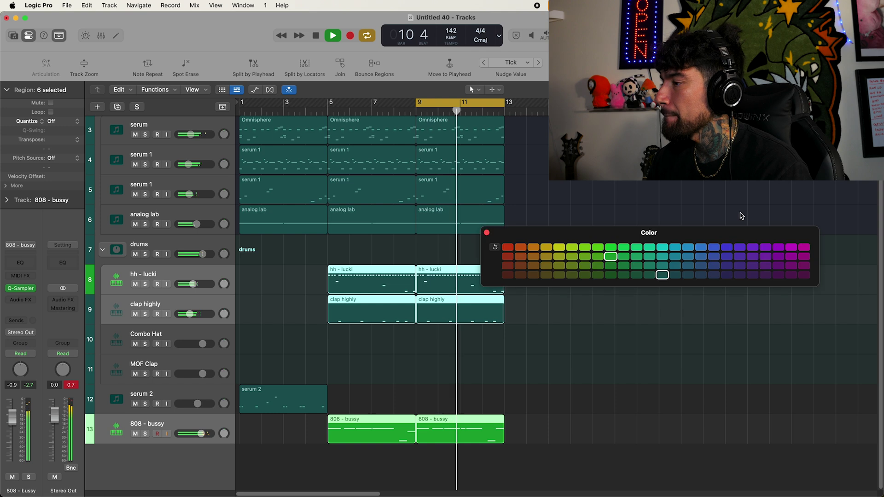
{"action": "left_click", "coordinate": [665, 275]}
{"action": "left_click", "coordinate": [487, 232]}
{"action": "scroll", "coordinate": [591, 285], "scroll_direction": "up", "scroll_amount": 2}
{"action": "scroll", "coordinate": [592, 285], "scroll_direction": "down", "scroll_amount": 2}
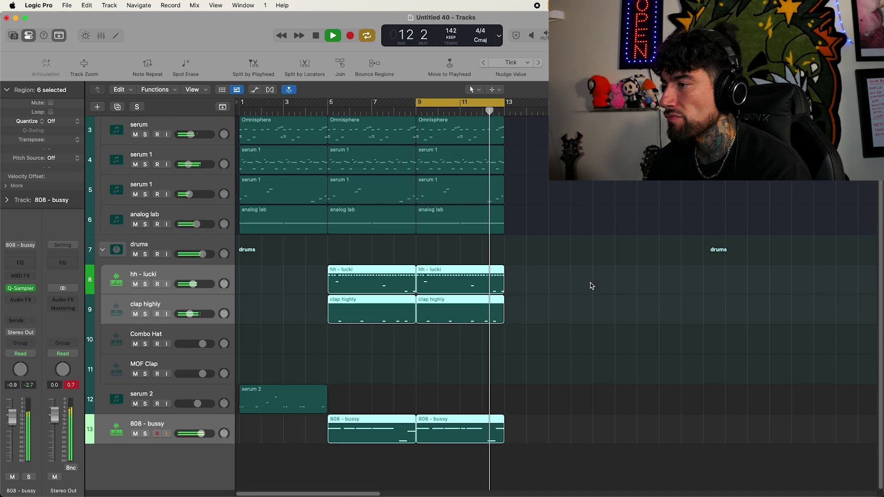
Recolour all melody, drum and 808 regions between bars 5 and 13 dark blue
{"action": "key", "text": "space"}
{"action": "left_click_drag", "start_coordinate": [542, 396], "coordinate": [355, 110]}
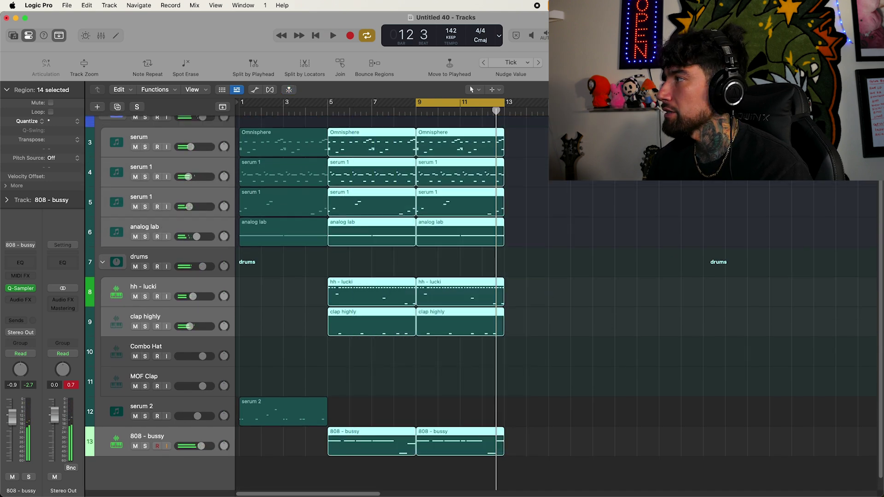
{"action": "key", "text": "alt+c"}
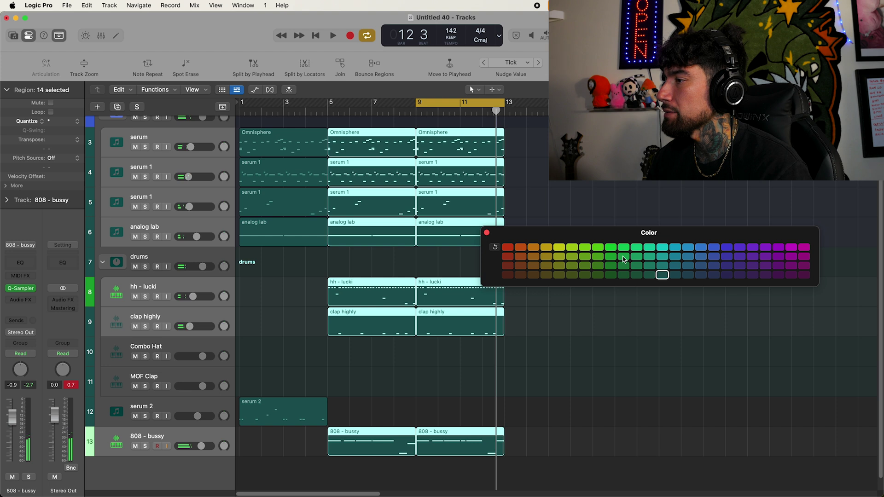
{"action": "left_click", "coordinate": [699, 267]}
{"action": "left_click", "coordinate": [487, 233]}
{"action": "key", "text": "space"}
{"action": "scroll", "coordinate": [539, 302], "scroll_direction": "up", "scroll_amount": 1}
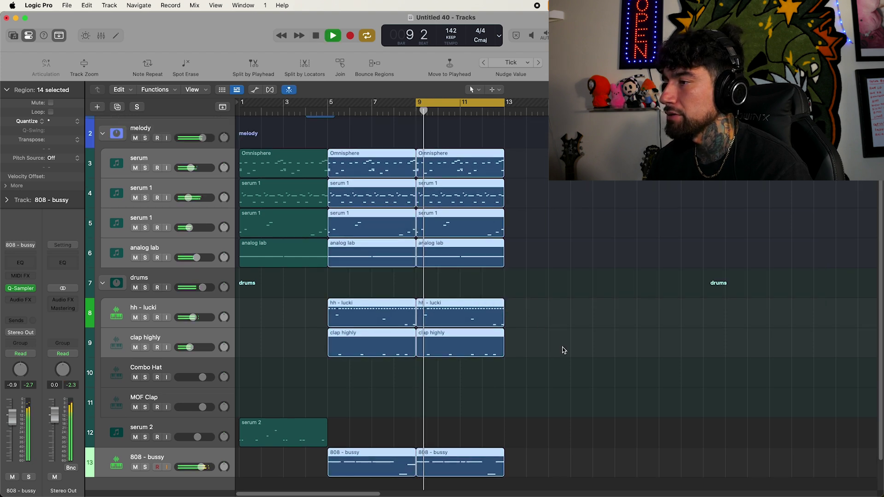
Repeat all regions from bar 13 and delete the copied teal intro regions in bars 13 to 17
{"action": "key", "text": "super+a"}
{"action": "key", "text": "super+r"}
{"action": "left_click", "coordinate": [564, 362]}
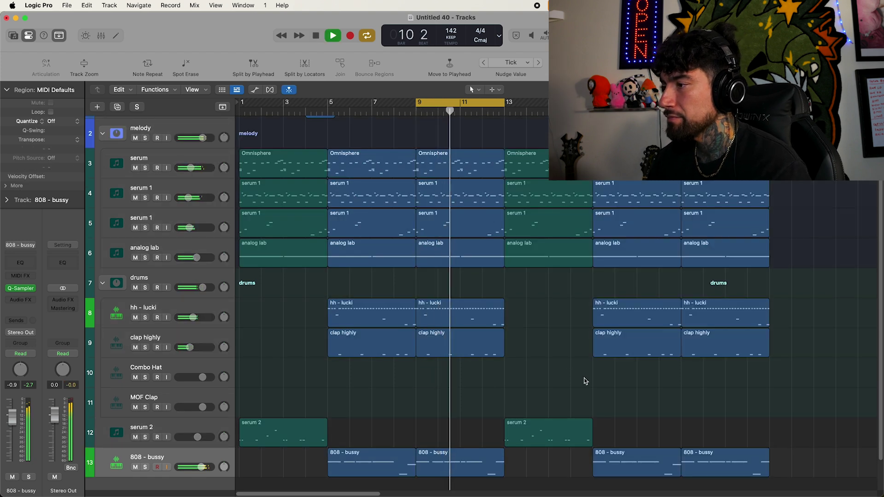
{"action": "left_click_drag", "start_coordinate": [568, 460], "coordinate": [534, 153]}
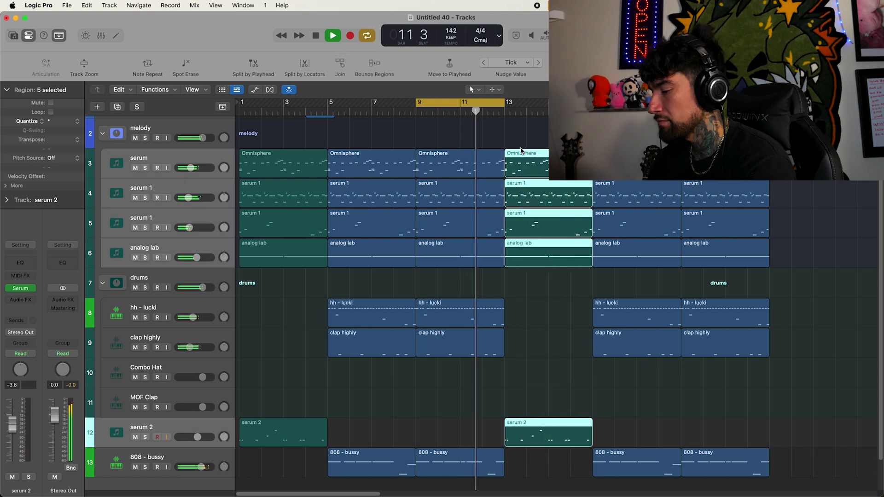
{"action": "key", "text": "Delete"}
Move the remaining copied blue regions back to start at bar 13 and shift the cycle range to bars 13 to 17
{"action": "scroll", "coordinate": [543, 162], "scroll_direction": "up", "scroll_amount": 1}
{"action": "scroll", "coordinate": [803, 417], "scroll_direction": "down", "scroll_amount": 2}
{"action": "left_click_drag", "start_coordinate": [819, 456], "coordinate": [523, 133]}
{"action": "left_click_drag", "start_coordinate": [480, 103], "coordinate": [569, 103]}
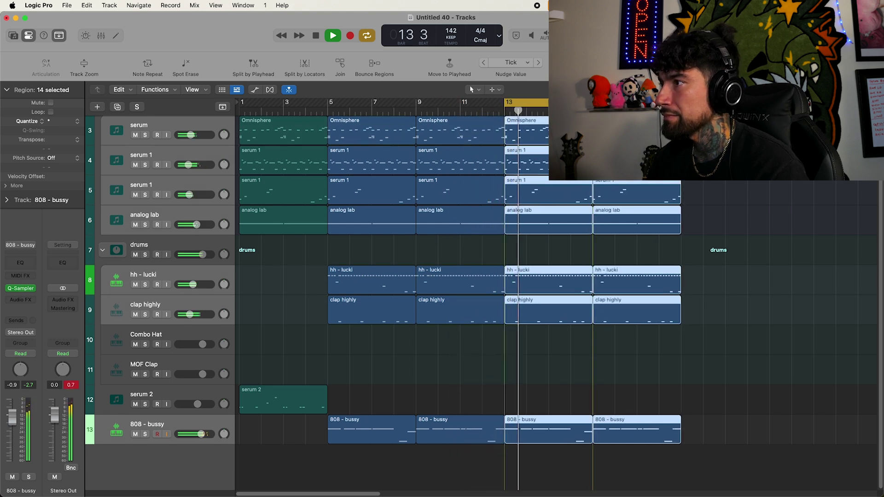
{"action": "left_click", "coordinate": [733, 278]}
{"action": "scroll", "coordinate": [734, 328], "scroll_direction": "up", "scroll_amount": 3}
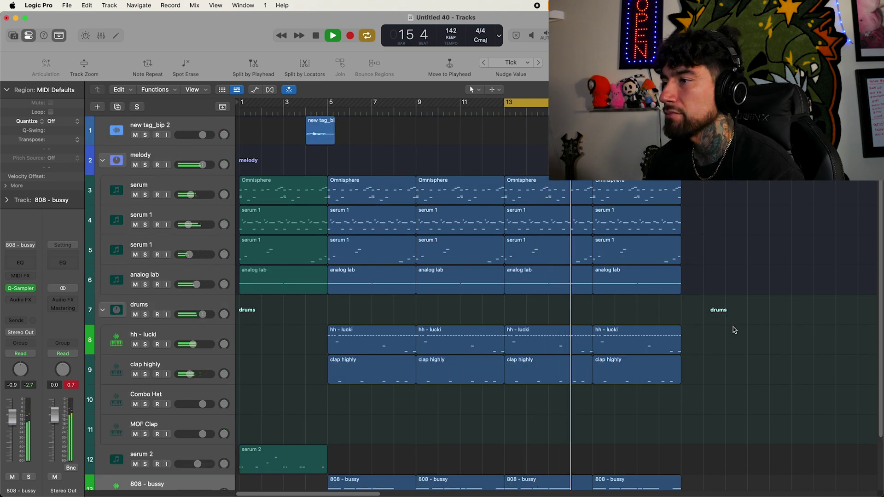
Browse from the 808 samples up to the drum kit's folders and open the Open Hats folder
{"action": "key", "text": "f"}
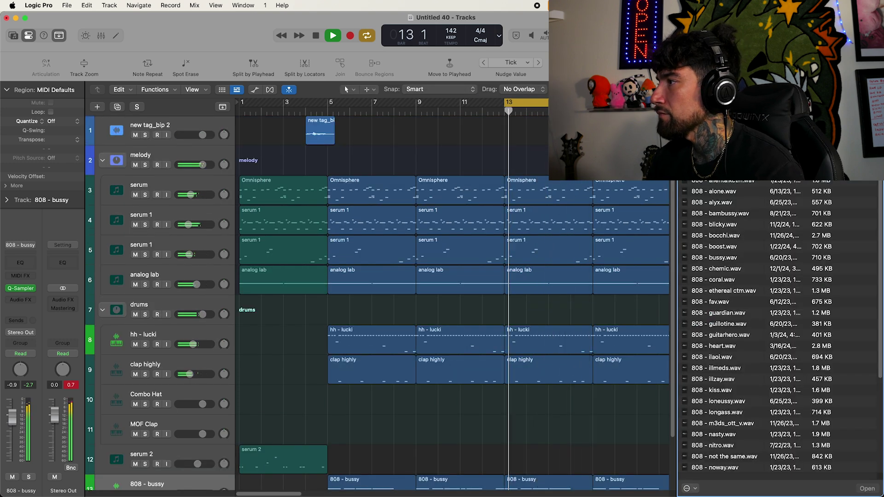
{"action": "key", "text": "super+Up"}
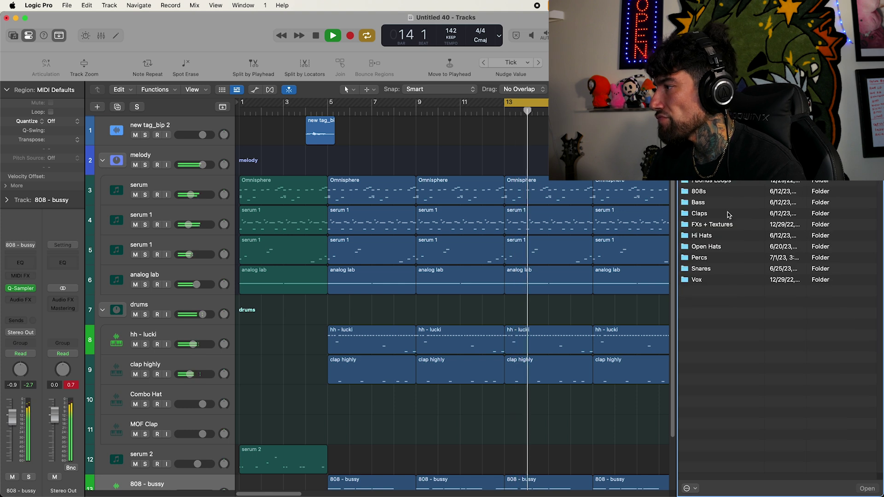
{"action": "double_click", "coordinate": [719, 249]}
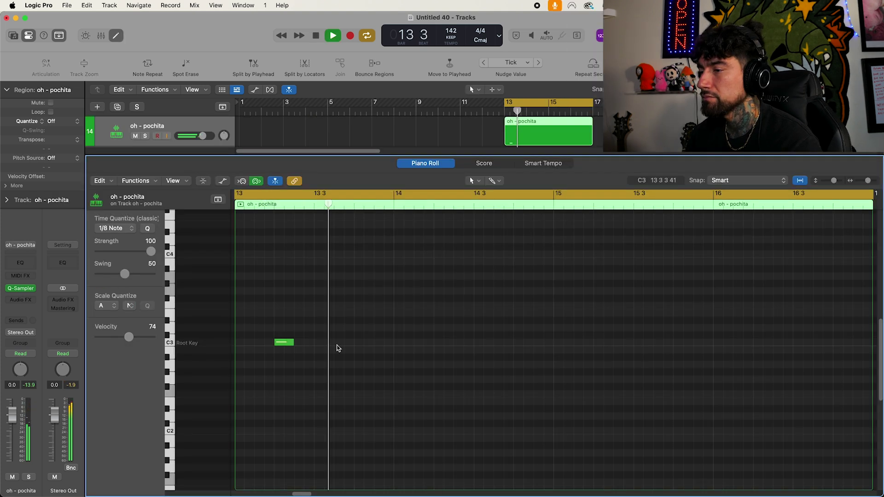
Add C3 notes to the oh - pochita region at bar 14 beat 4, bar 15 beat 2 and bar 16 beat 2, and close the Piano Roll
{"action": "left_click", "coordinate": [520, 343], "text": "super"}
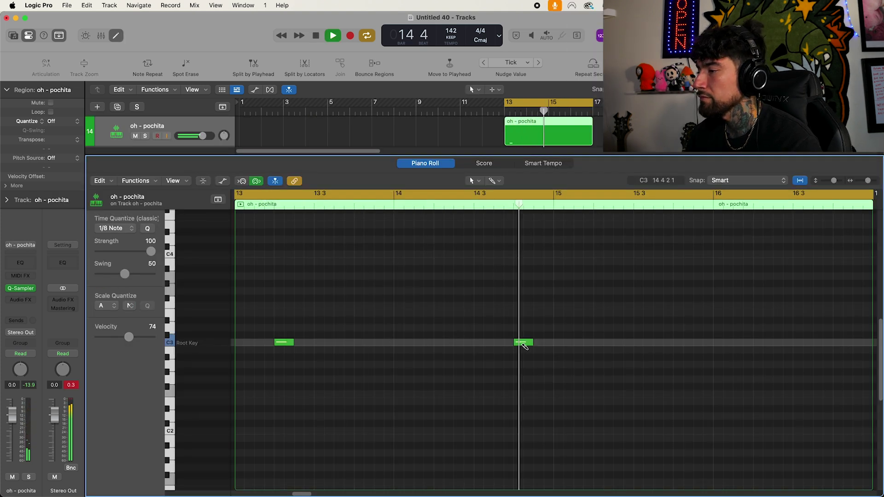
{"action": "left_click", "coordinate": [600, 343], "text": "super"}
{"action": "left_click", "coordinate": [762, 342], "text": "super"}
{"action": "key", "text": "p"}
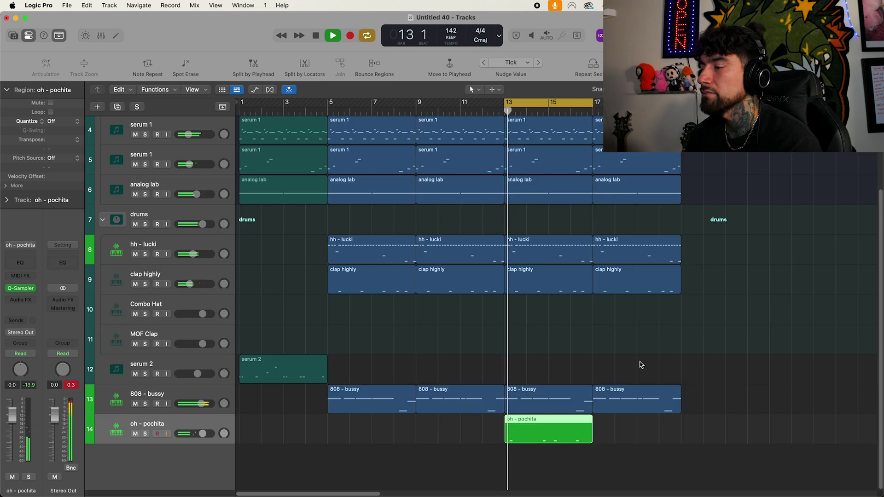
Move the oh - pochita track into the drums stack above hh - lucki, and delete the empty Combo Hat and MOF Clap tracks
{"action": "left_click_drag", "start_coordinate": [217, 431], "coordinate": [218, 251]}
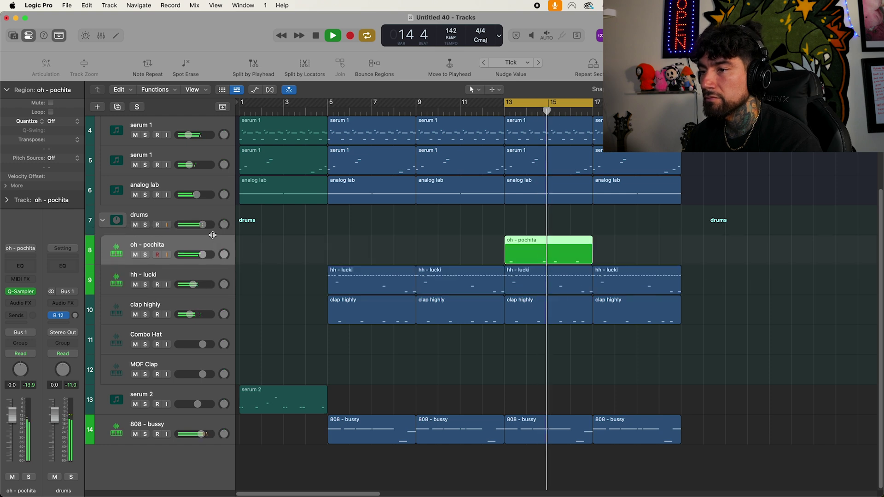
{"action": "left_click", "coordinate": [214, 341]}
{"action": "key", "text": "super+BackSpace"}
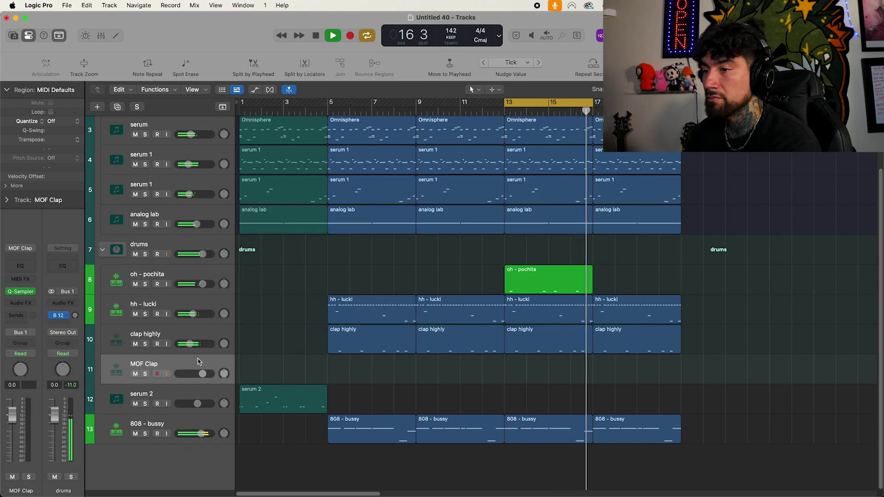
{"action": "key", "text": "super+BackSpace"}
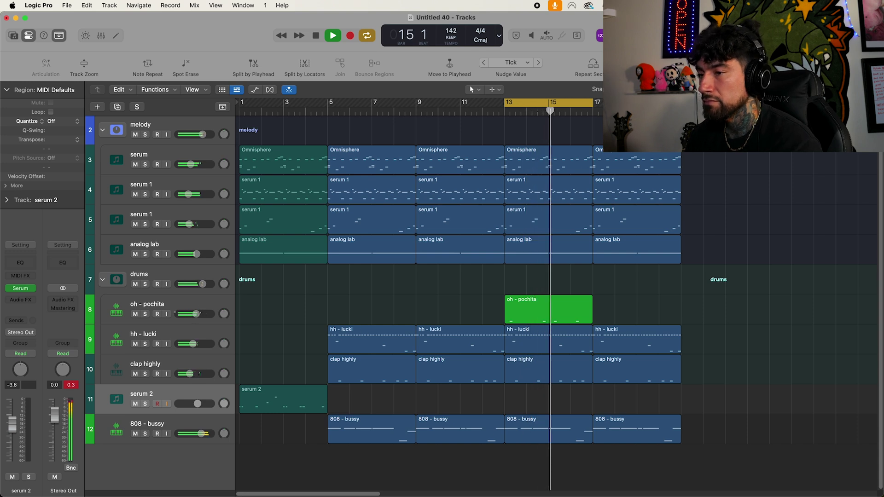
Insert the stereo Waves Brauer Motion plug-in on the oh - pochita track
{"action": "left_click", "coordinate": [193, 312]}
{"action": "left_click", "coordinate": [15, 305]}
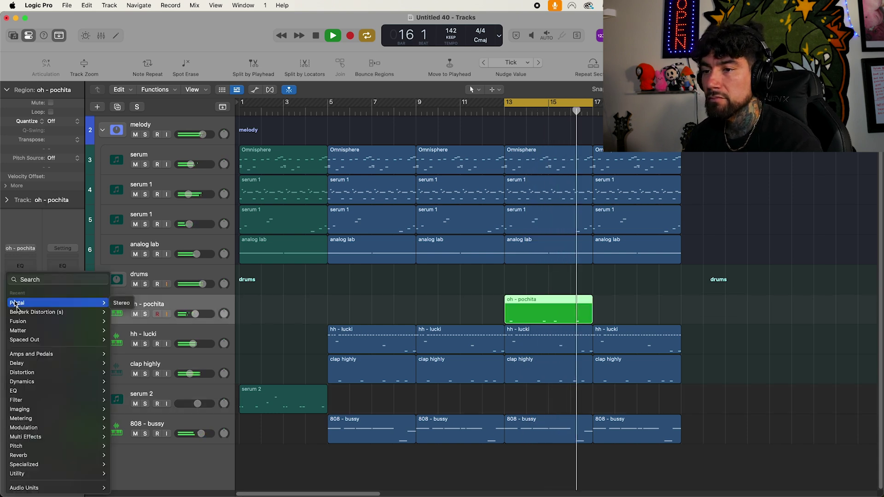
{"action": "mouse_move", "coordinate": [23, 489]}
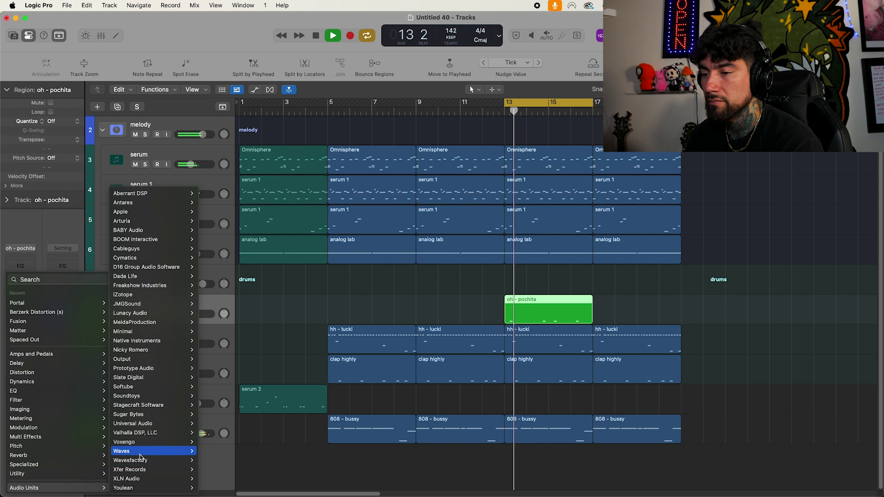
{"action": "mouse_move", "coordinate": [138, 453]}
{"action": "mouse_move", "coordinate": [227, 84]}
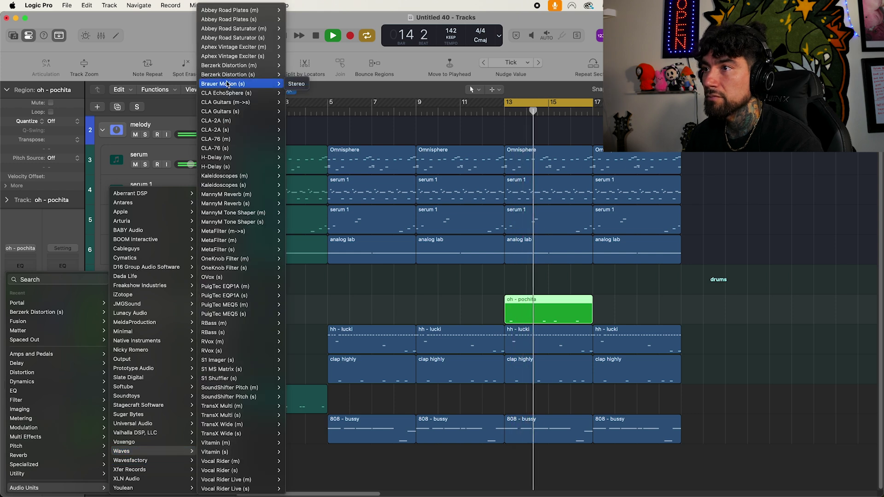
{"action": "left_click", "coordinate": [297, 84]}
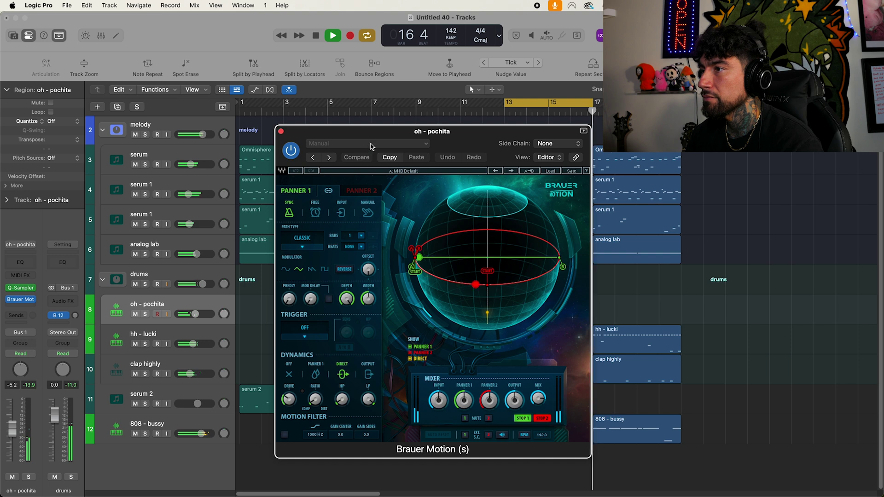
Load the Hat Shift preset (Pres41) in Brauer Motion and close the plug-in window
{"action": "left_click", "coordinate": [370, 149]}
{"action": "mouse_move", "coordinate": [442, 334]}
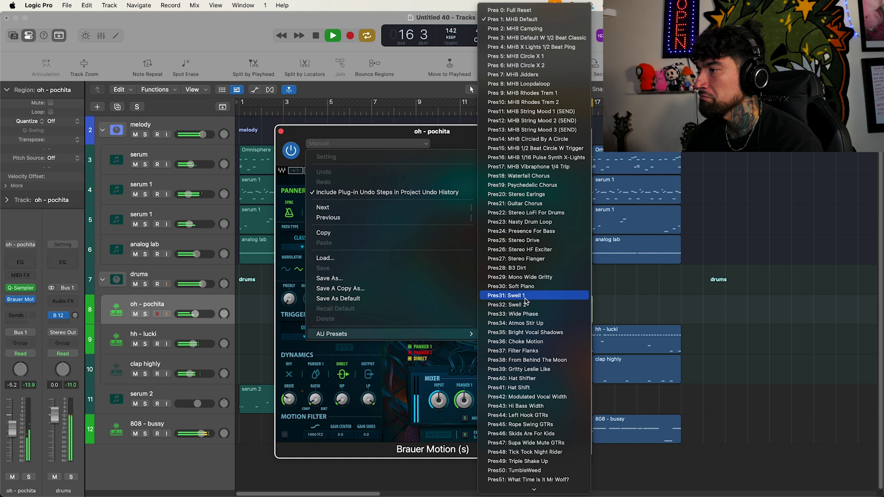
{"action": "left_click", "coordinate": [531, 388]}
{"action": "left_click", "coordinate": [281, 132]}
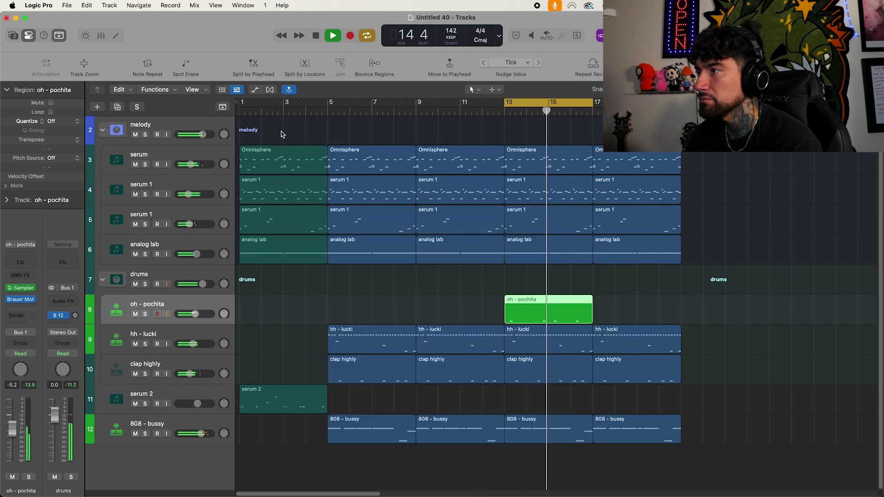
Copy the oh - pochita region to bar 17 and recolour both oh - pochita regions in the same blue as hh - lucki
{"action": "left_click_drag", "start_coordinate": [553, 315], "coordinate": [638, 310]}
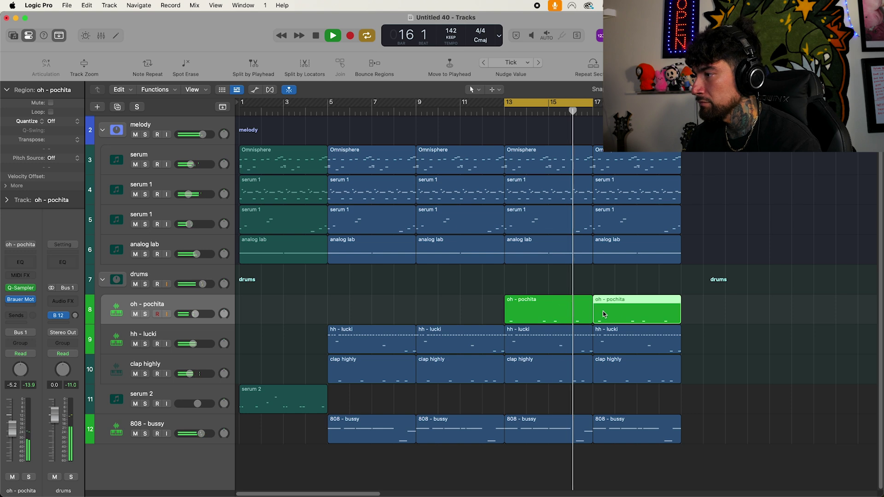
{"action": "left_click_drag", "start_coordinate": [671, 282], "coordinate": [559, 342]}
{"action": "key", "text": "alt+c"}
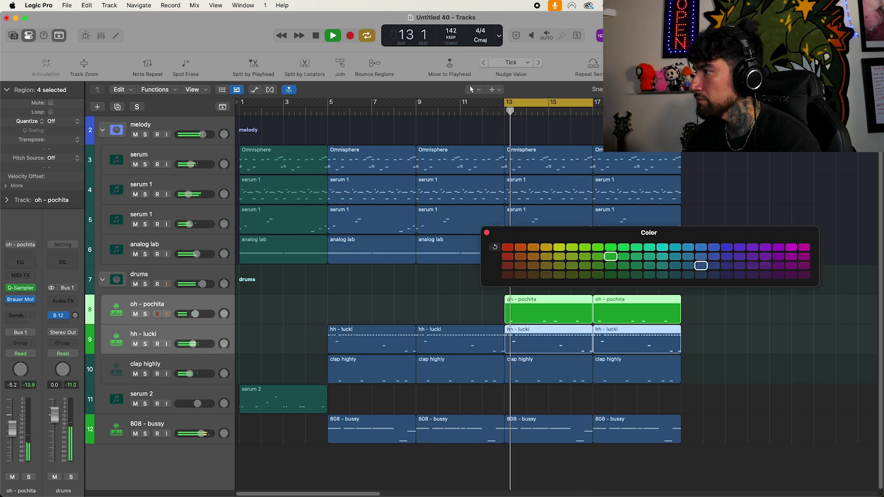
{"action": "left_click", "coordinate": [701, 267]}
{"action": "left_click", "coordinate": [487, 234]}
{"action": "left_click", "coordinate": [466, 296]}
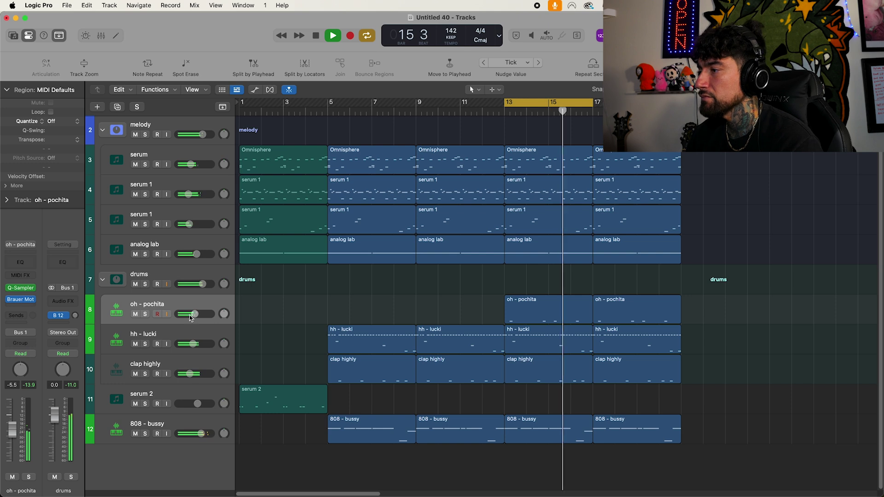
Delete the two serum 1 regions at bars 5 and 9 on track 5, directly above analog lab
{"action": "scroll", "coordinate": [326, 306], "scroll_direction": "up", "scroll_amount": 1}
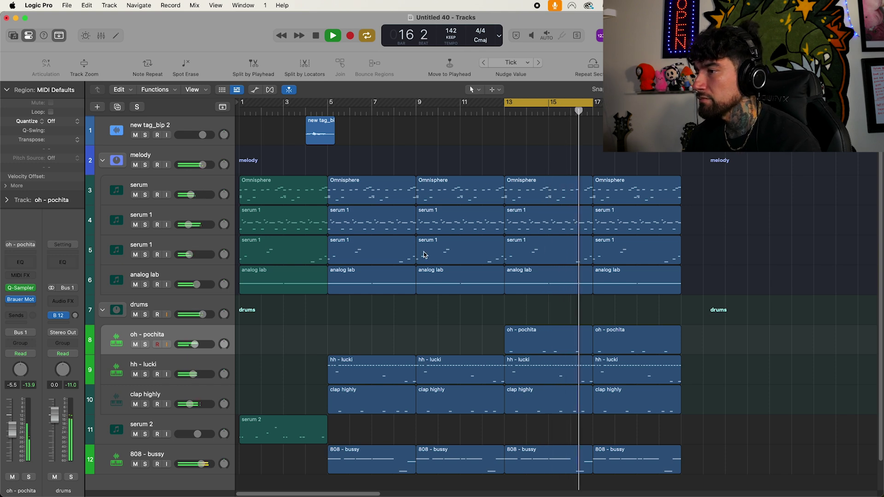
{"action": "left_click", "coordinate": [391, 254]}
{"action": "key", "text": "Delete"}
{"action": "left_click", "coordinate": [461, 250]}
{"action": "key", "text": "Delete"}
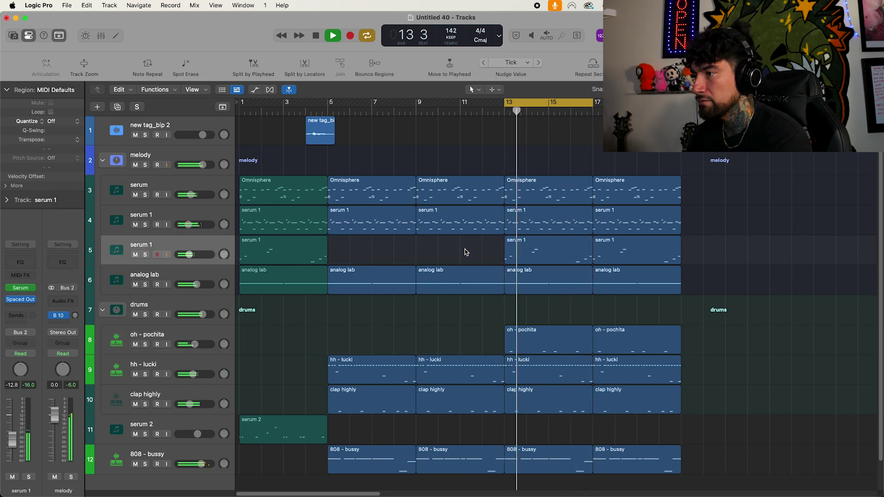
Move that serum 1 track to the first position in the melody stack and lower its volume to -14.0 dB during playback from bar 1
{"action": "key", "text": "Return"}
{"action": "left_click_drag", "start_coordinate": [214, 248], "coordinate": [208, 174]}
{"action": "left_click", "coordinate": [740, 191]}
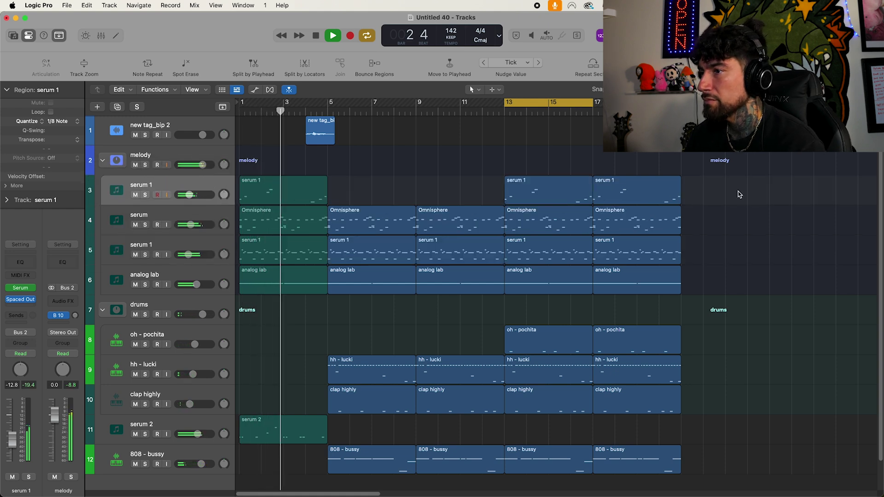
{"action": "left_click_drag", "start_coordinate": [191, 199], "coordinate": [190, 199]}
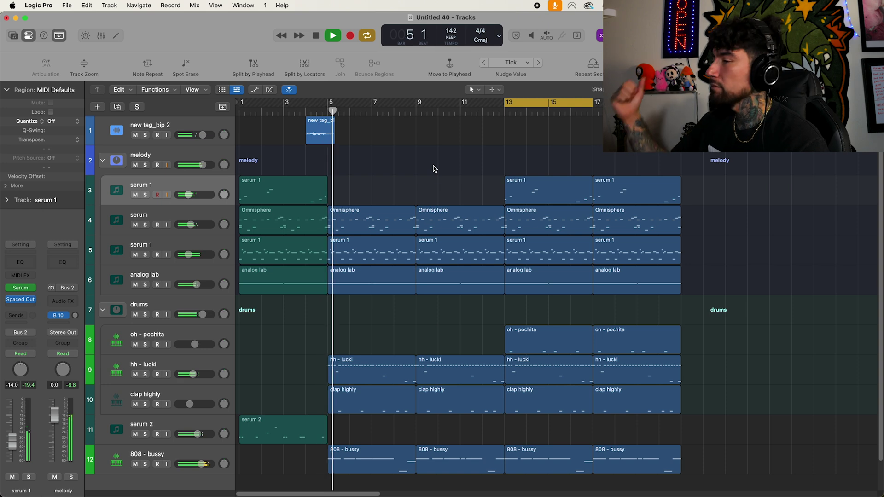
Turn off cycle mode so playback continues past the bar 13 to 17 range
{"action": "scroll", "coordinate": [473, 179], "scroll_direction": "down", "scroll_amount": 1}
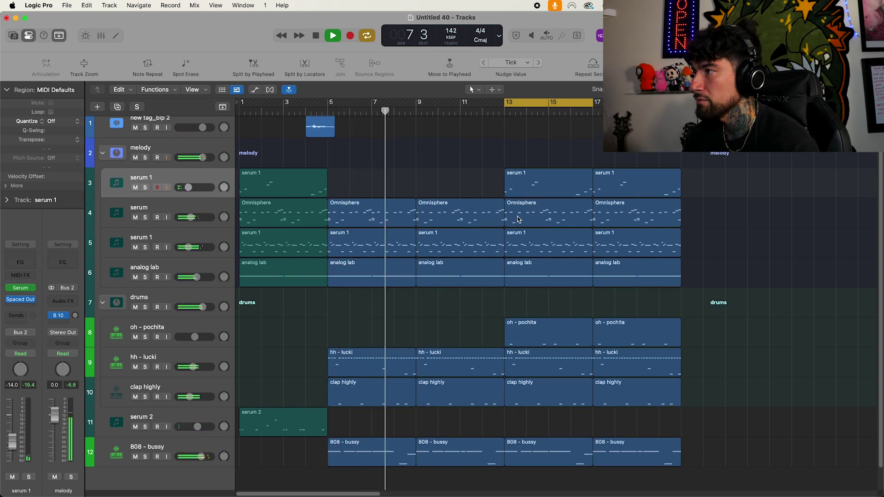
{"action": "key", "text": "c"}
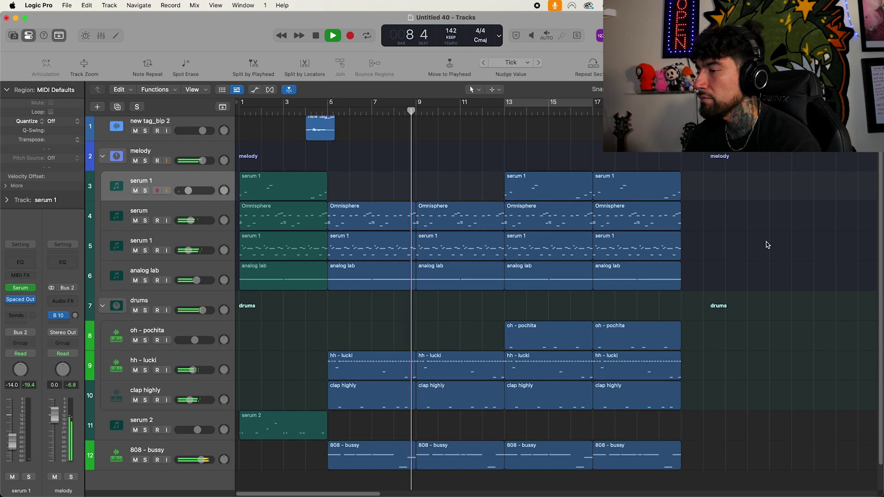
{"action": "scroll", "coordinate": [766, 245], "scroll_direction": "down", "scroll_amount": 3}
{"action": "scroll", "coordinate": [766, 244], "scroll_direction": "up", "scroll_amount": 4}
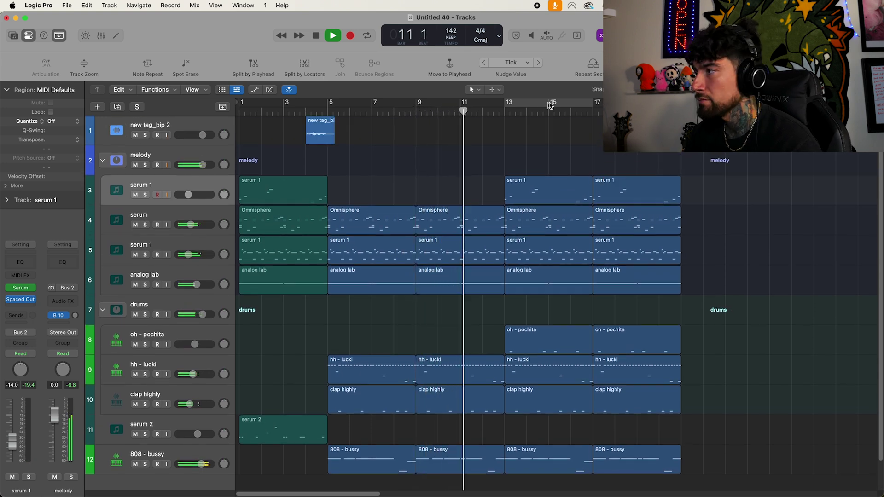
Repeat the bar 13 to 21 regions of serum 1 (track 5), analog lab, hh - lucki, clap highly and 808 - bussy into bars 21 to 29
{"action": "key", "text": "super+Left"}
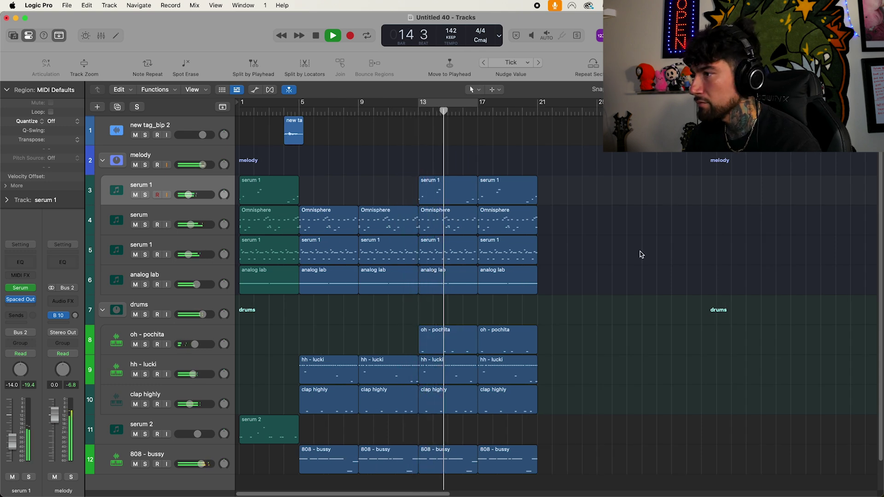
{"action": "left_click_drag", "start_coordinate": [563, 252], "coordinate": [461, 283]}
{"action": "key", "text": "super+r"}
{"action": "scroll", "coordinate": [571, 361], "scroll_direction": "down", "scroll_amount": 1}
{"action": "left_click_drag", "start_coordinate": [576, 460], "coordinate": [466, 348]}
{"action": "key", "text": "super+r"}
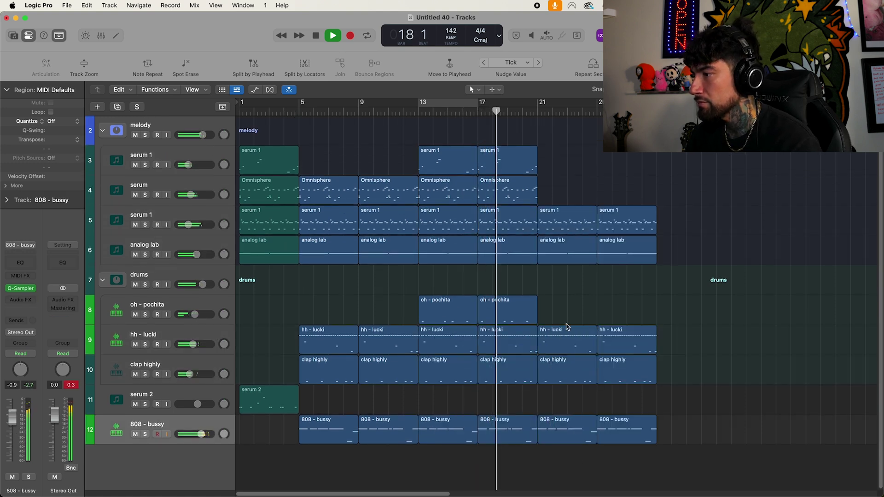
{"action": "left_click", "coordinate": [541, 347]}
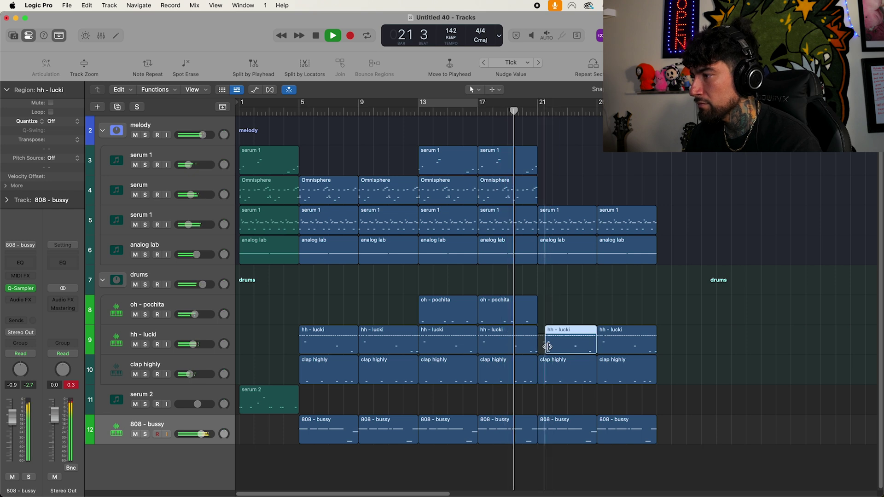
{"action": "left_click", "coordinate": [558, 381]}
{"action": "left_click", "coordinate": [561, 399]}
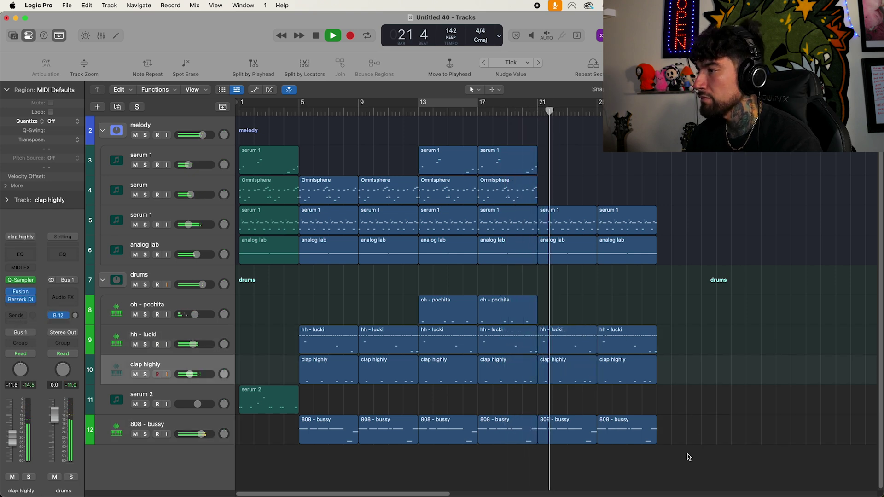
Repeat all melody, hi-hat, clap and 808 regions of bars 21 to 29 into bars 29 to 37
{"action": "left_click_drag", "start_coordinate": [690, 456], "coordinate": [537, 197]}
{"action": "key", "text": "cmd+r"}
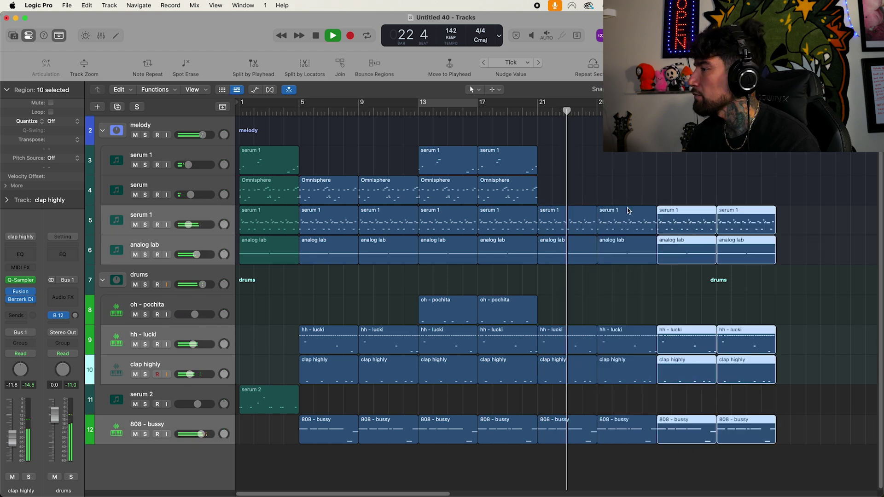
{"action": "left_click", "coordinate": [804, 455]}
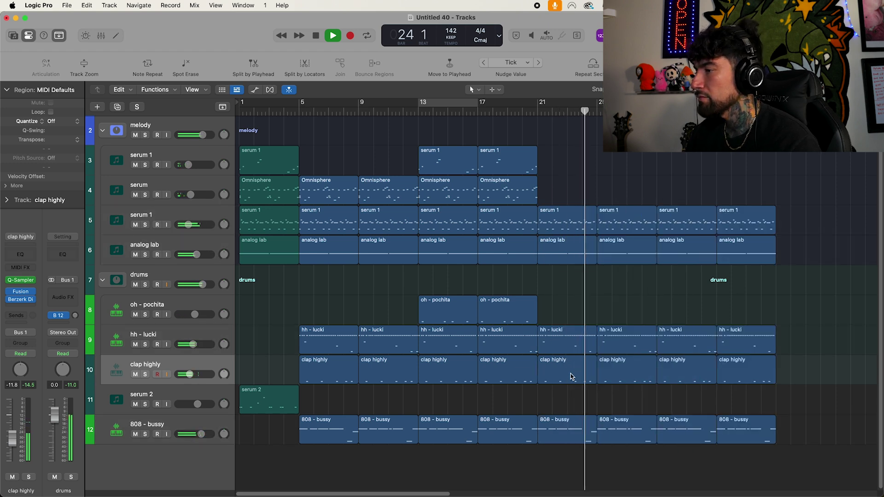
Copy the two oh - pochita regions from bars 13 to 21 to start at bar 29
{"action": "left_click", "coordinate": [507, 311]}
{"action": "left_click", "coordinate": [449, 311], "text": "shift"}
{"action": "left_click_drag", "start_coordinate": [456, 304], "coordinate": [696, 304]}
Colour all regions from bar 21 to bar 37 purple and close the colour palette
{"action": "left_click_drag", "start_coordinate": [825, 466], "coordinate": [553, 205]}
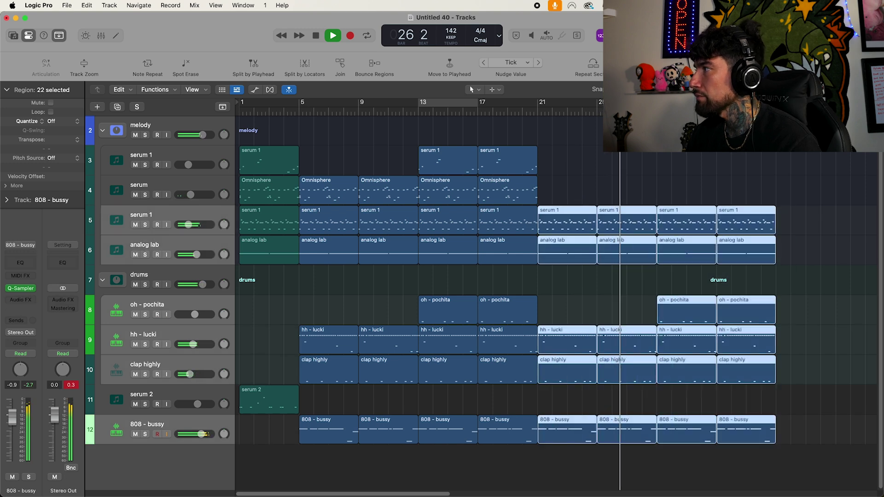
{"action": "key", "text": "alt+c"}
{"action": "left_click", "coordinate": [728, 258]}
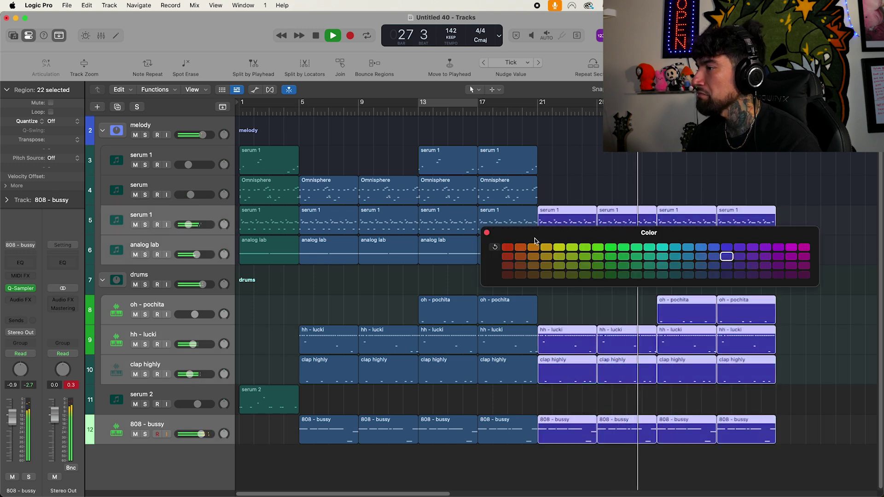
{"action": "left_click", "coordinate": [487, 234]}
{"action": "left_click", "coordinate": [567, 283]}
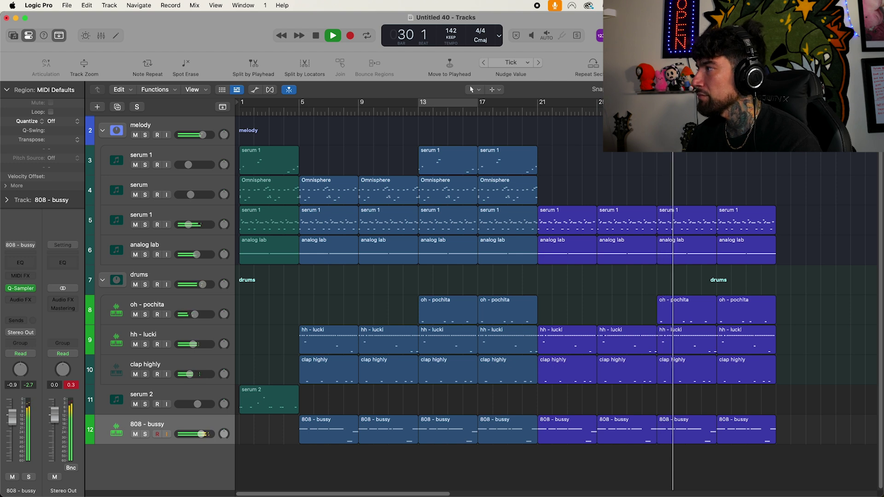
Copy the five green intro regions to bar 37 and repeat them once up to bar 45
{"action": "key", "text": "super+Left"}
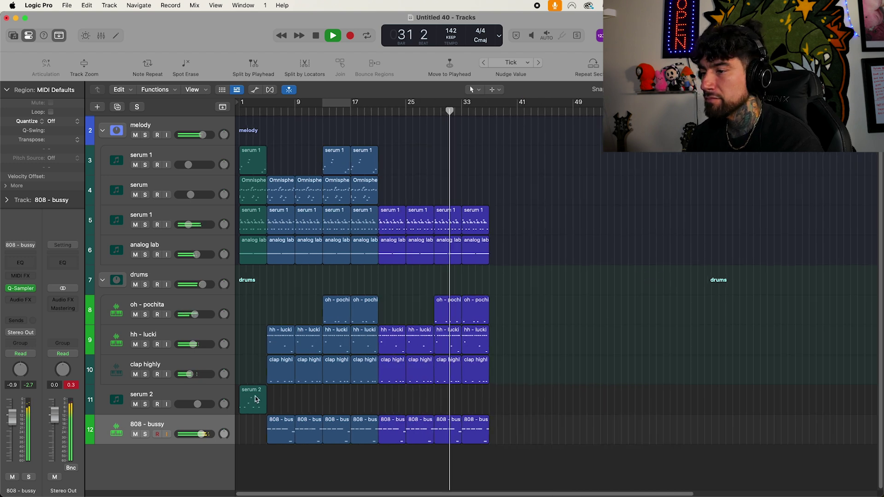
{"action": "left_click_drag", "start_coordinate": [255, 421], "coordinate": [503, 160]}
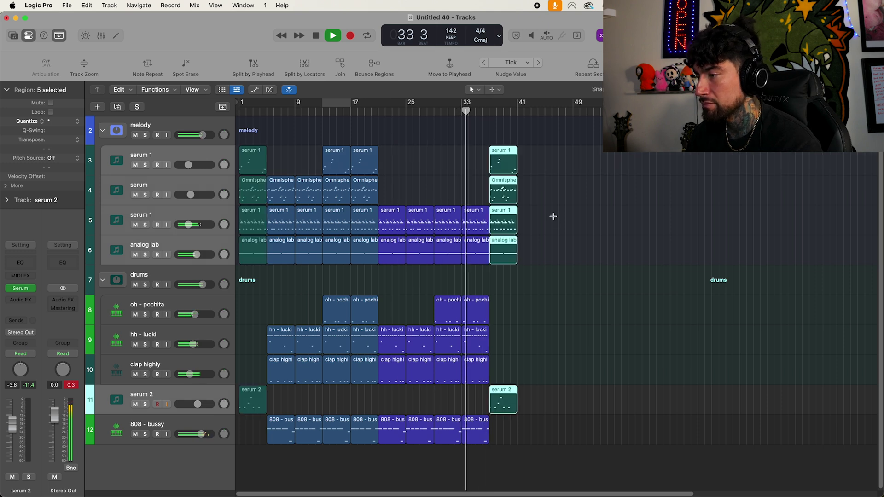
{"action": "key", "text": "super+r"}
Repeat the last two clap highly regions into bars 37 to 45 and recolour them in the dark green of the surrounding regions
{"action": "left_click_drag", "start_coordinate": [503, 375], "coordinate": [444, 374]}
{"action": "key", "text": "super+r"}
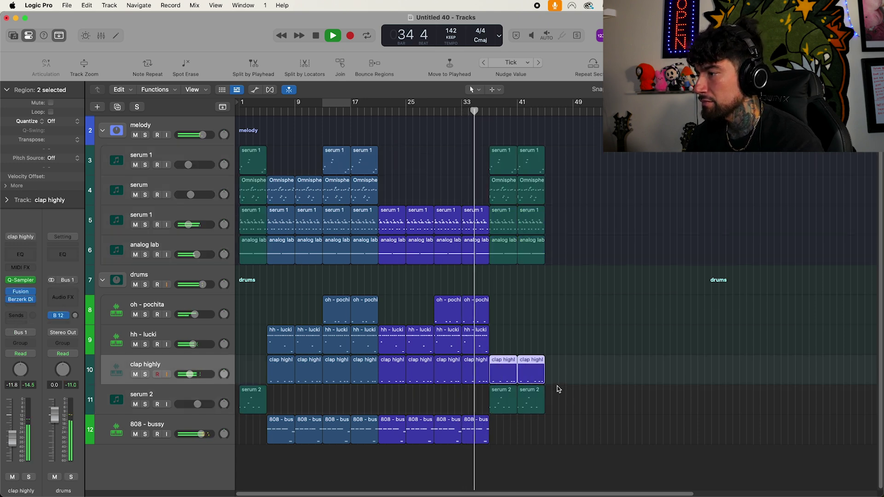
{"action": "left_click_drag", "start_coordinate": [579, 430], "coordinate": [504, 145]}
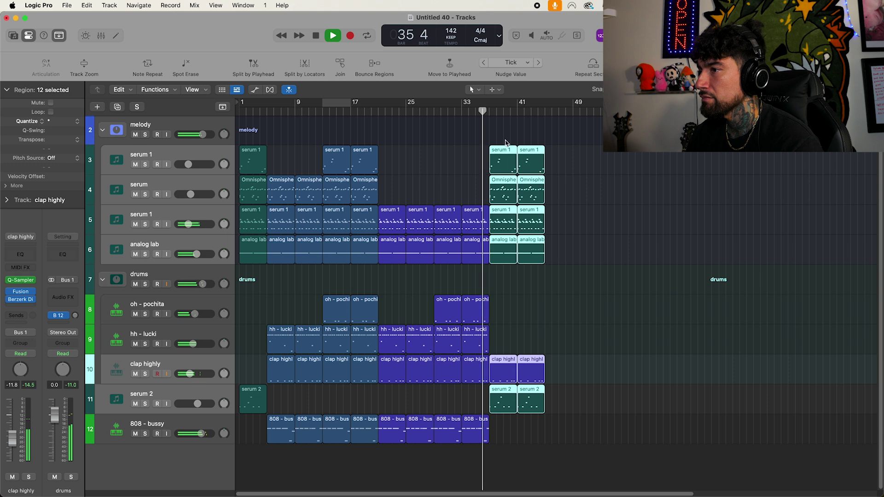
{"action": "key", "text": "alt+c"}
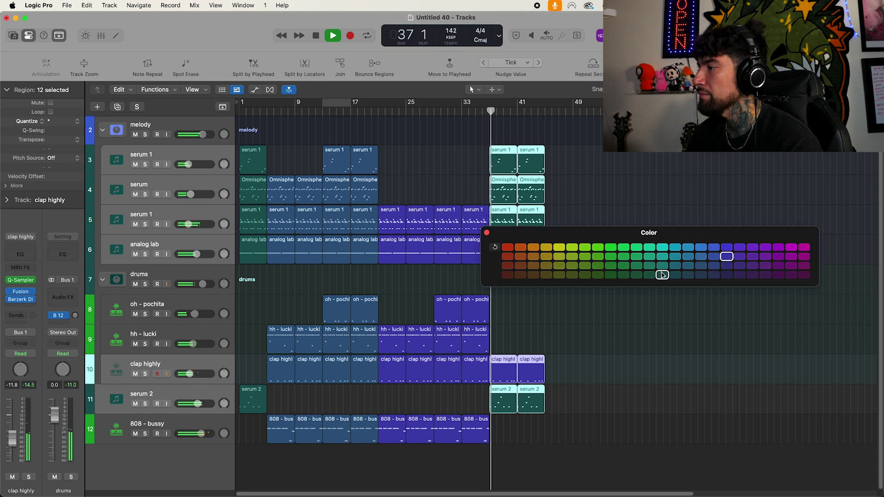
{"action": "left_click", "coordinate": [487, 233]}
{"action": "left_click", "coordinate": [585, 292]}
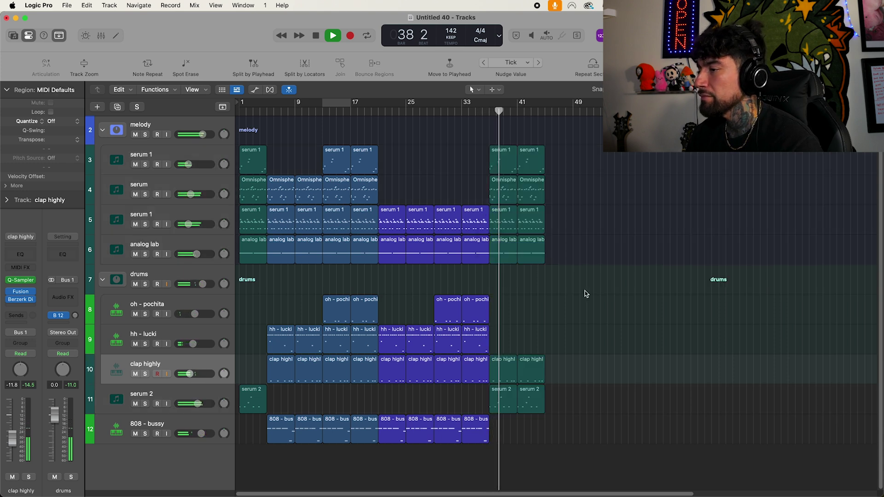
Copy all blue and purple regions of bars 5 to 37 to start at bar 45
{"action": "left_click_drag", "start_coordinate": [470, 459], "coordinate": [283, 151]}
{"action": "left_click_drag", "start_coordinate": [279, 186], "coordinate": [556, 187]}
{"action": "left_click", "coordinate": [561, 162]}
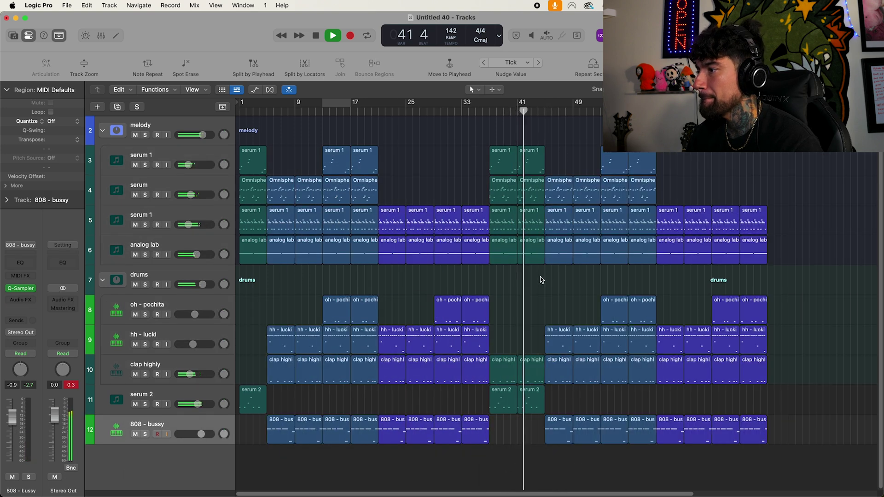
Shorten the green bar 41 regions: serum 1 (track 5) and analog lab to about bar 44.5, serum 1 (track 3) to about bar 44
{"action": "left_click_drag", "start_coordinate": [541, 276], "coordinate": [541, 229]}
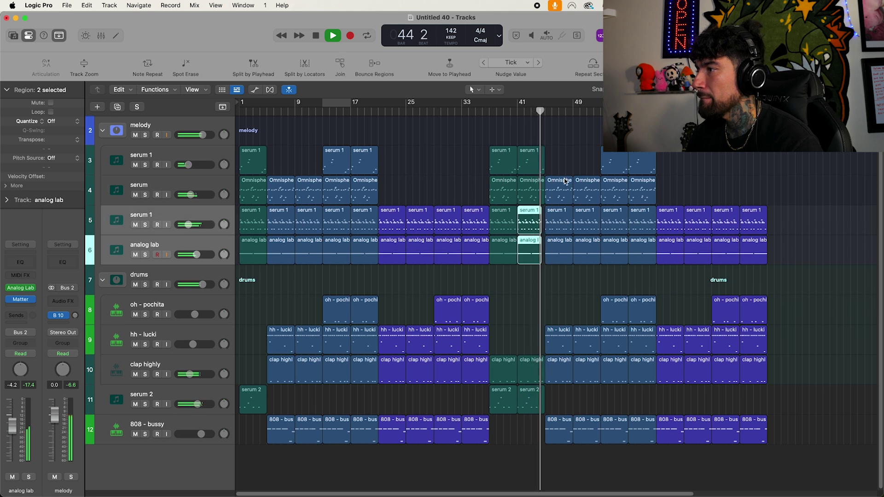
{"action": "left_click", "coordinate": [570, 161]}
{"action": "left_click_drag", "start_coordinate": [543, 170], "coordinate": [536, 170]}
{"action": "left_click", "coordinate": [521, 113]}
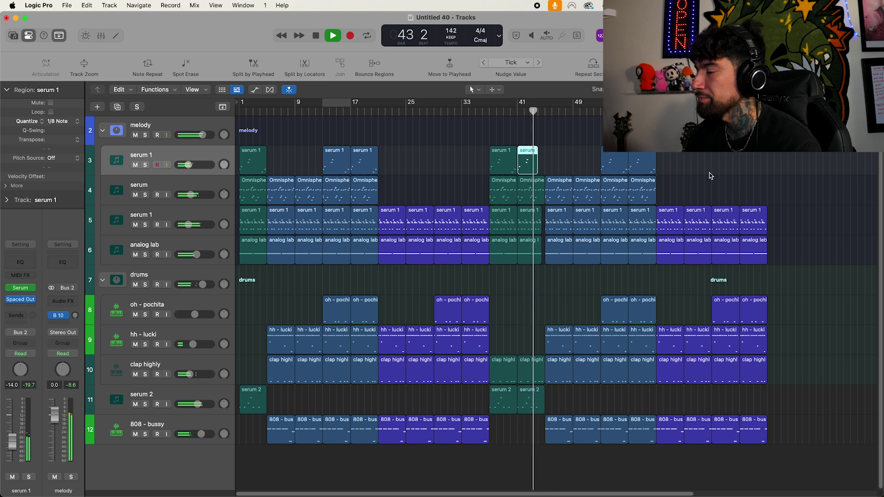
{"action": "key", "text": "super+Right"}
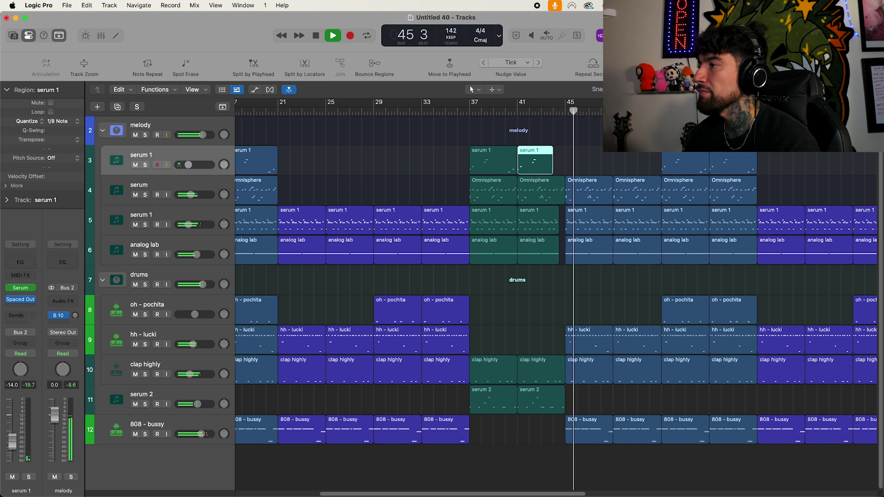
Set the ends of the green bar 41 regions on all four melody tracks to beat 4 of bar 44
{"action": "left_click_drag", "start_coordinate": [563, 195], "coordinate": [552, 195]}
{"action": "left_click", "coordinate": [575, 134]}
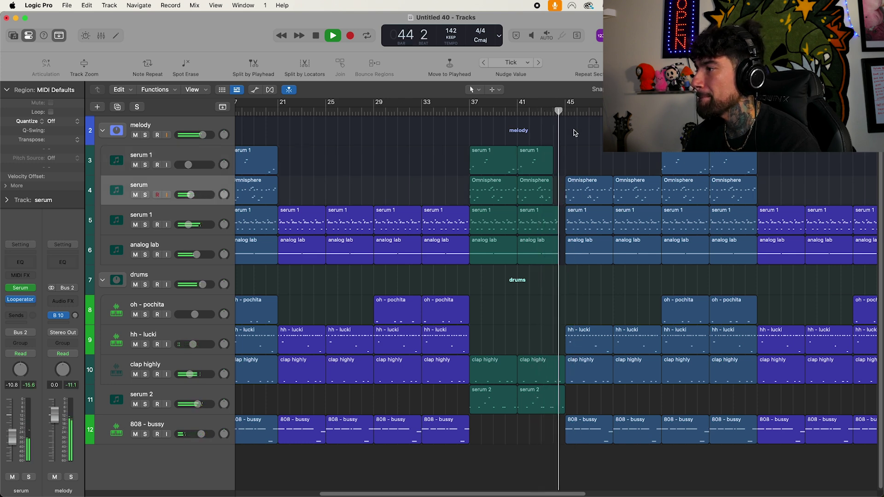
{"action": "key", "text": "super+Right"}
{"action": "key", "text": "super+Right"}
{"action": "key", "text": "super+Right"}
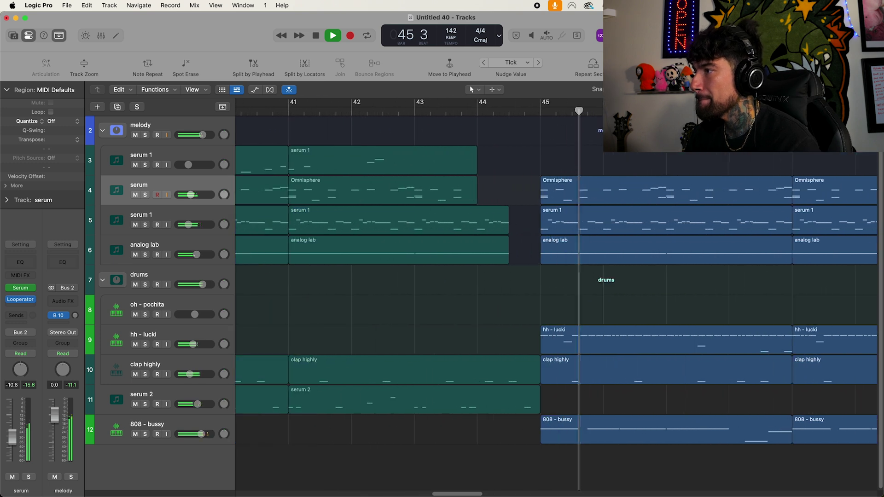
{"action": "left_click_drag", "start_coordinate": [498, 139], "coordinate": [524, 193]}
{"action": "left_click_drag", "start_coordinate": [514, 288], "coordinate": [501, 222]}
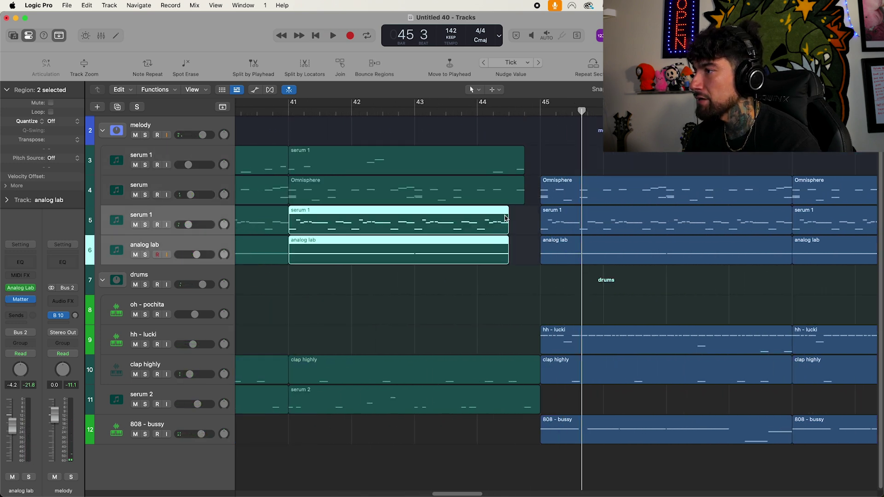
{"action": "double_click", "coordinate": [387, 111]}
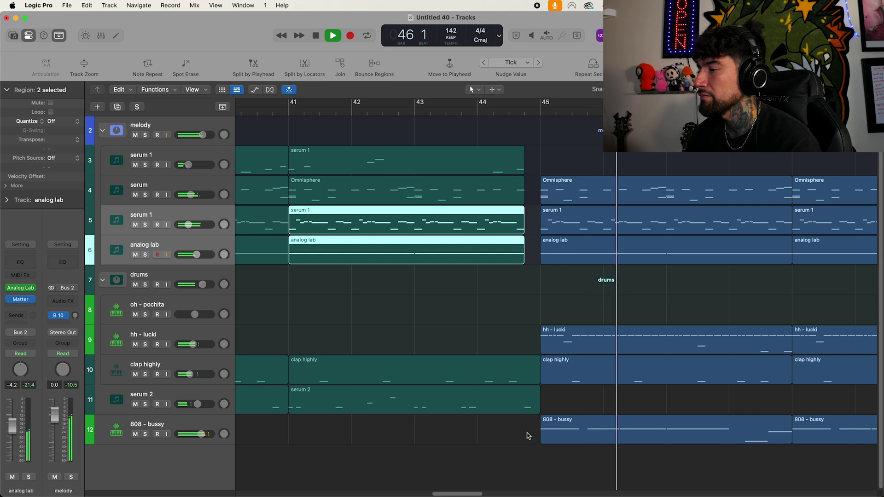
Shorten the green bar 41 clap highly and serum 2 regions to beat 4 of bar 44 and play back the transition into bar 45
{"action": "left_click_drag", "start_coordinate": [530, 421], "coordinate": [525, 368]}
{"action": "left_click_drag", "start_coordinate": [538, 408], "coordinate": [524, 408]}
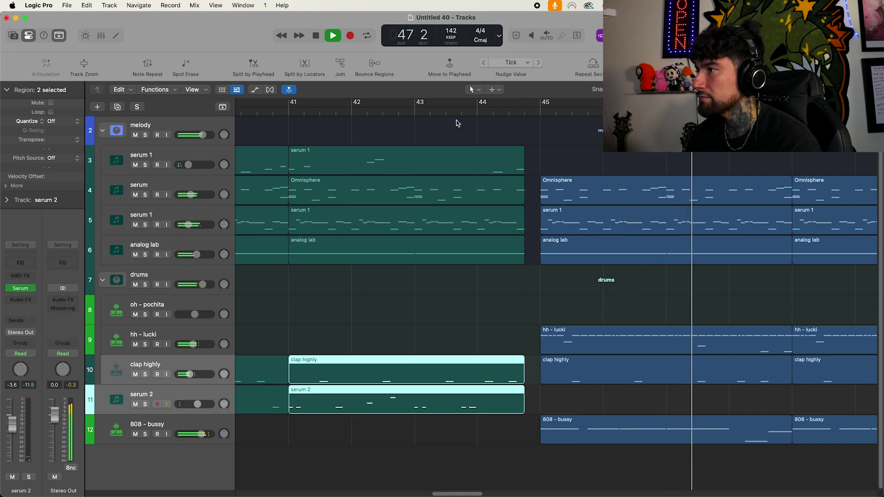
{"action": "left_click", "coordinate": [440, 113]}
{"action": "key", "text": "super+Left"}
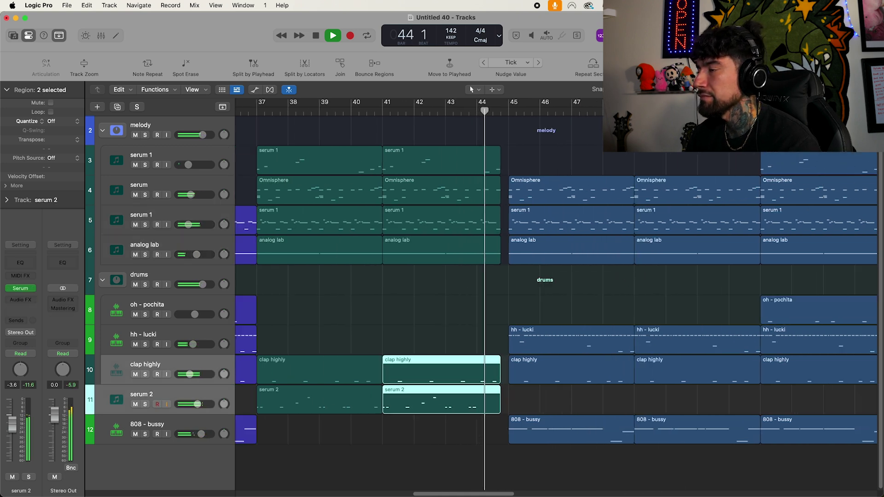
{"action": "key", "text": "super+Left"}
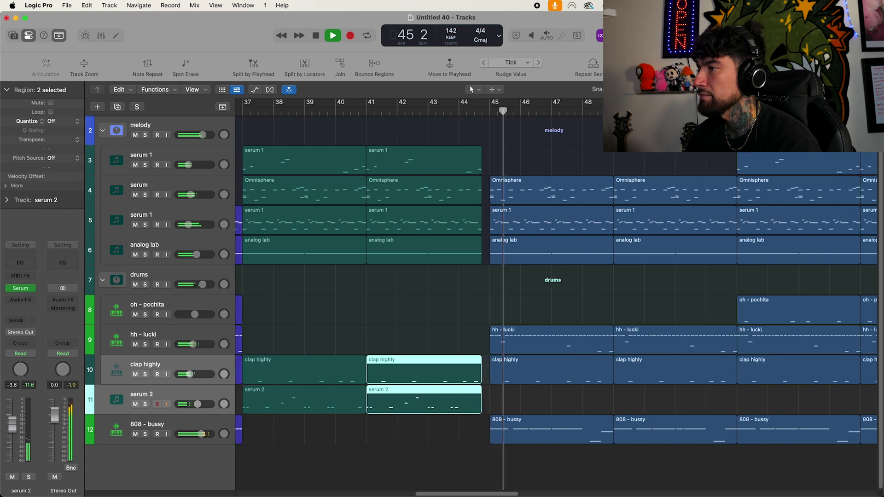
{"action": "left_click", "coordinate": [365, 110]}
{"action": "left_click", "coordinate": [523, 128]}
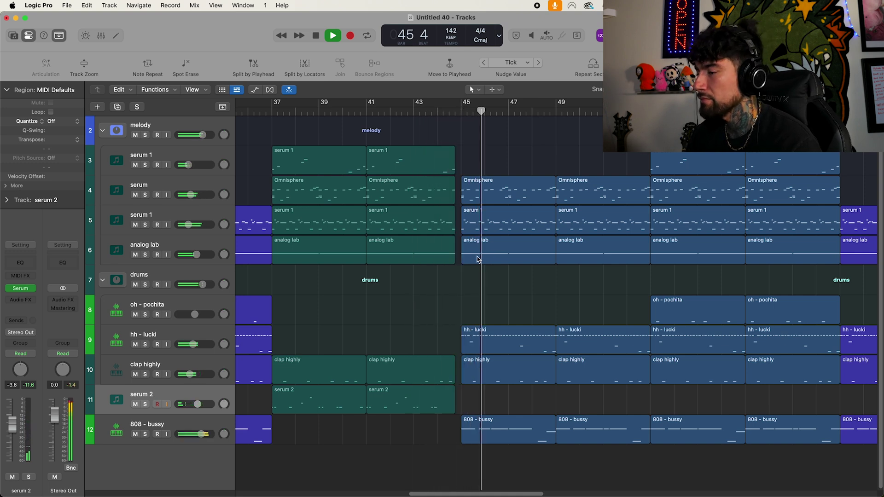
Copy the two purple oh - pochita regions of bars 69 to 77 to start at bar 61
{"action": "key", "text": "super+Left"}
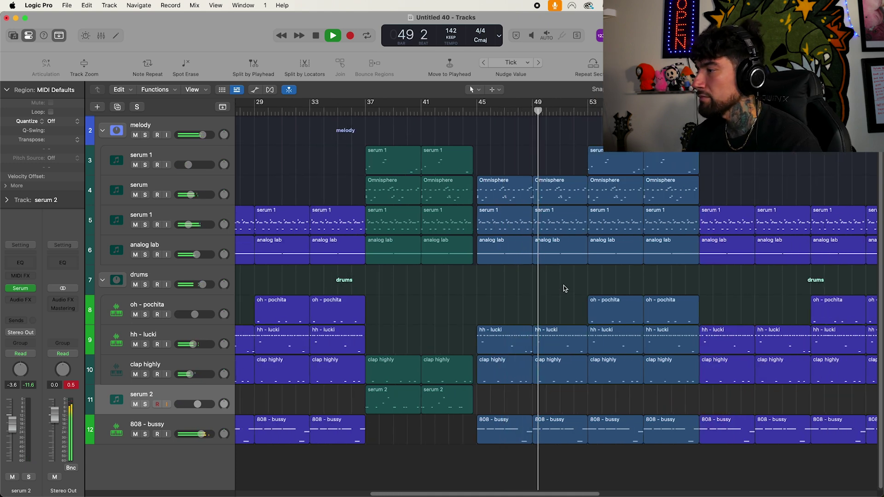
{"action": "key", "text": "super+Left"}
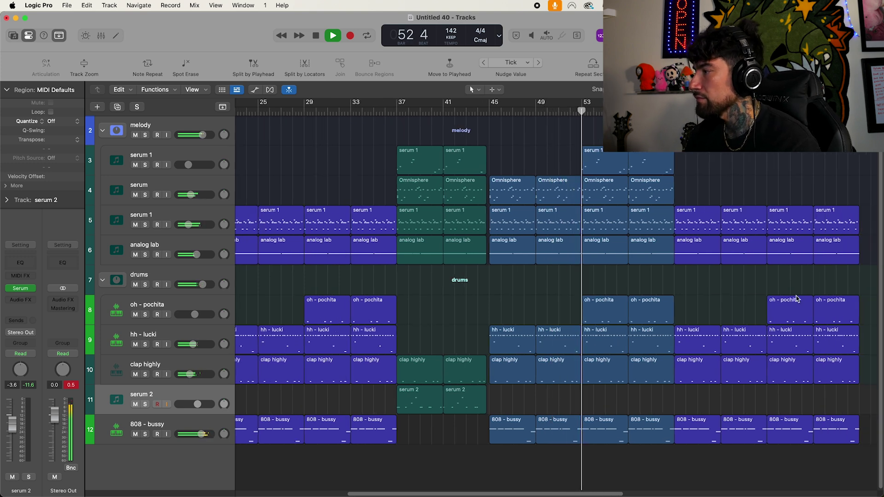
{"action": "left_click_drag", "start_coordinate": [815, 296], "coordinate": [696, 316]}
{"action": "left_click", "coordinate": [709, 273]}
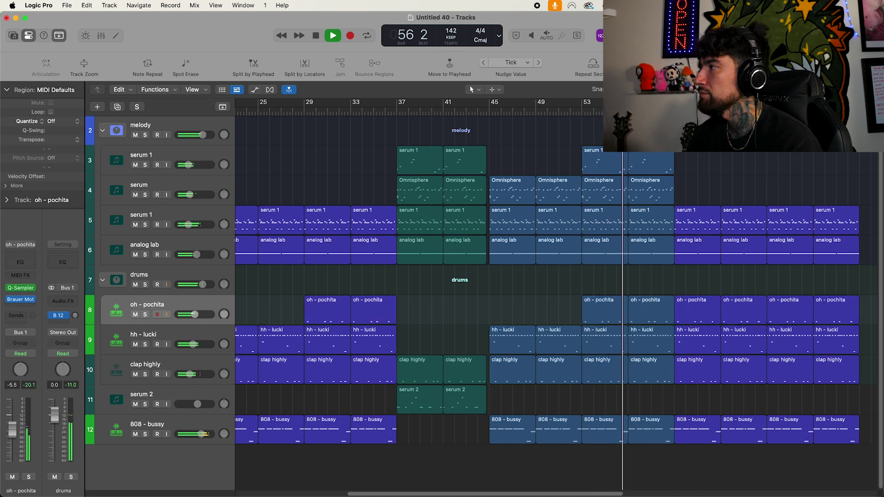
Repeat the two blue Omnisphere regions of bars 53 to 61 once into bars 61 to 69
{"action": "key", "text": "super+Left"}
{"action": "key", "text": "super+Left"}
{"action": "key", "text": "super+Right"}
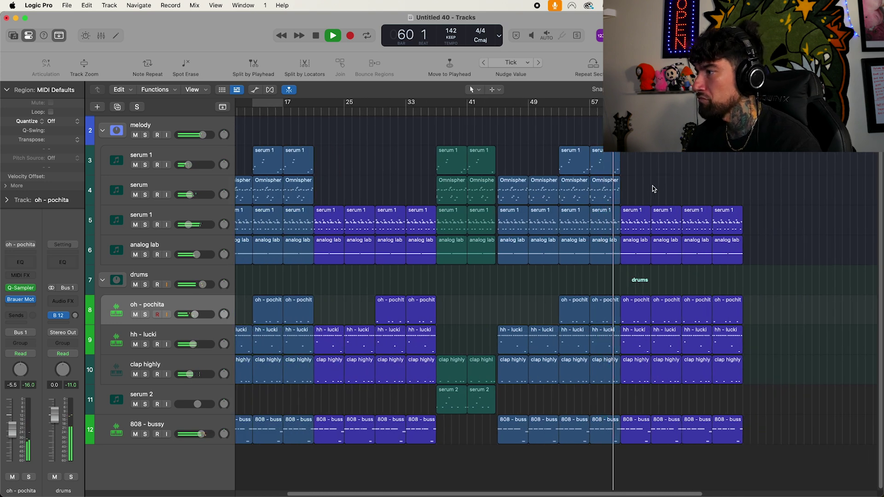
{"action": "left_click_drag", "start_coordinate": [654, 188], "coordinate": [594, 193]}
{"action": "key", "text": "super+r"}
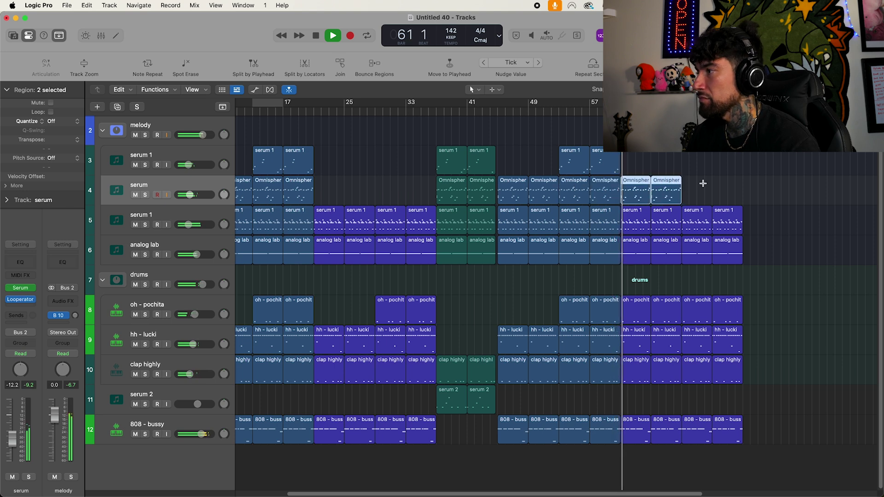
Switch the transport display to the detailed readout with time code, locators, tempo and MIDI activity
{"action": "left_click", "coordinate": [499, 36]}
{"action": "left_click", "coordinate": [525, 96]}
{"action": "left_click", "coordinate": [736, 188]}
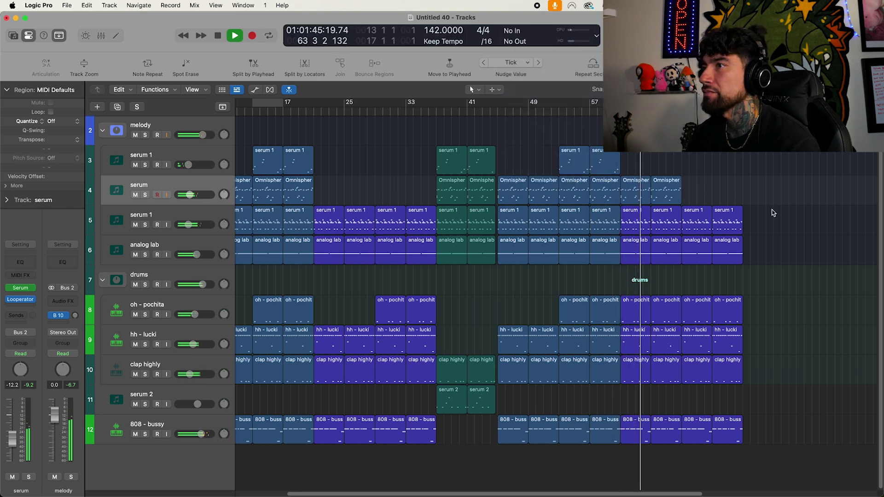
Trim the start of the purple hh - lucki region at bar 65 to bar 66
{"action": "left_click_drag", "start_coordinate": [778, 265], "coordinate": [654, 173]}
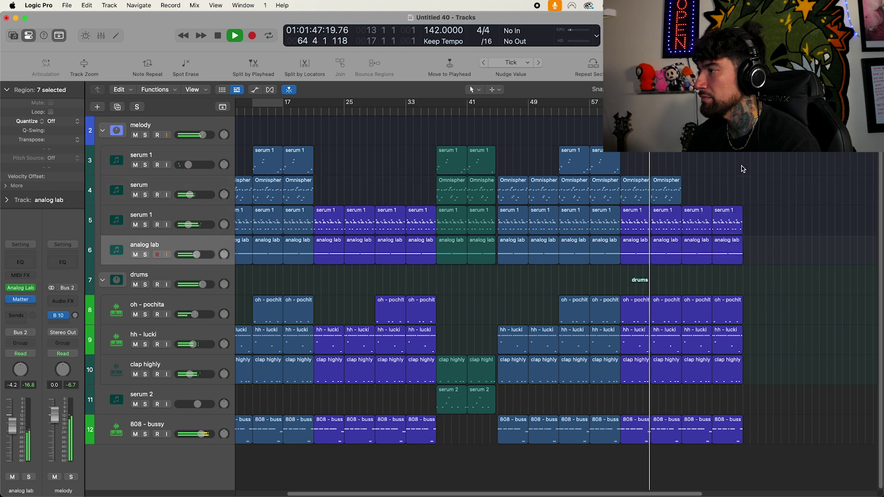
{"action": "left_click", "coordinate": [664, 346]}
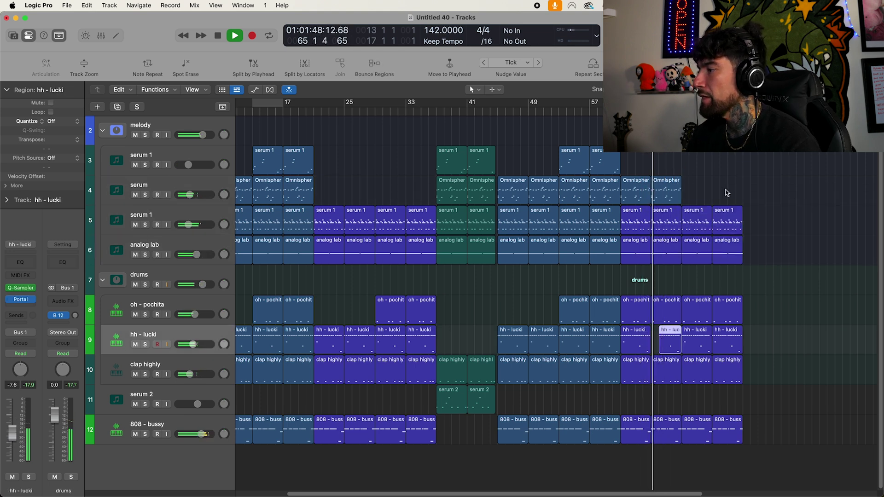
{"action": "left_click", "coordinate": [785, 368]}
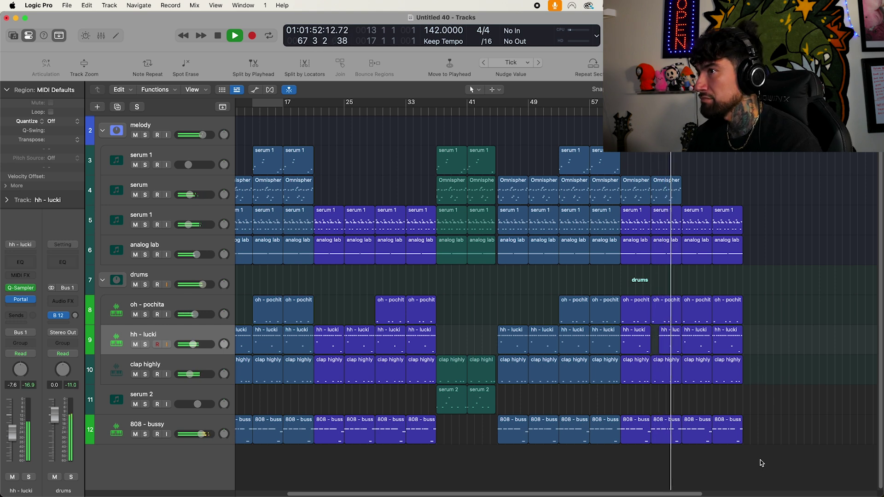
Delete the purple oh - pochita, hh - lucki, clap highly and 808 - bussy regions of bars 69 to 77
{"action": "left_click_drag", "start_coordinate": [762, 458], "coordinate": [702, 304]}
{"action": "key", "text": "Delete"}
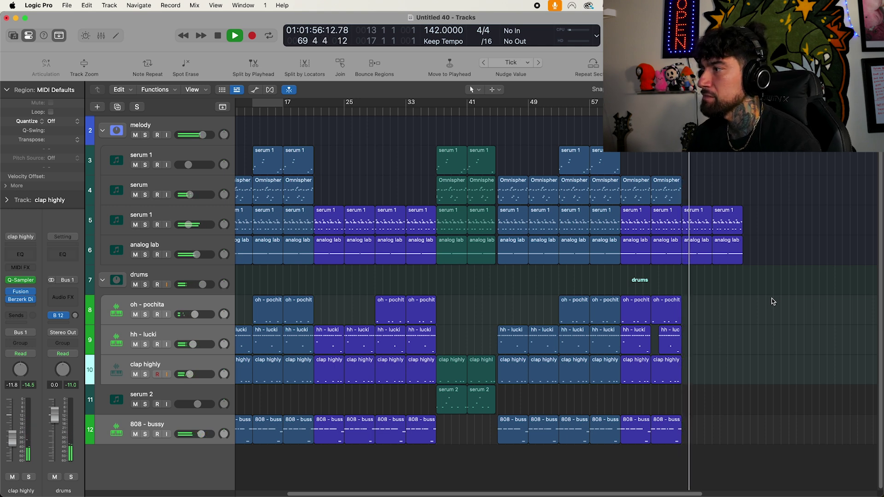
{"action": "left_click_drag", "start_coordinate": [678, 452], "coordinate": [522, 146]}
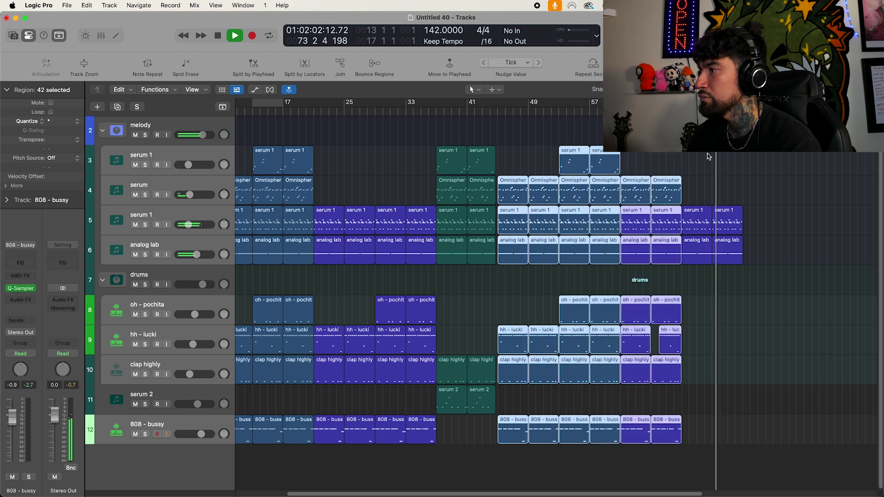
{"action": "left_click", "coordinate": [759, 159]}
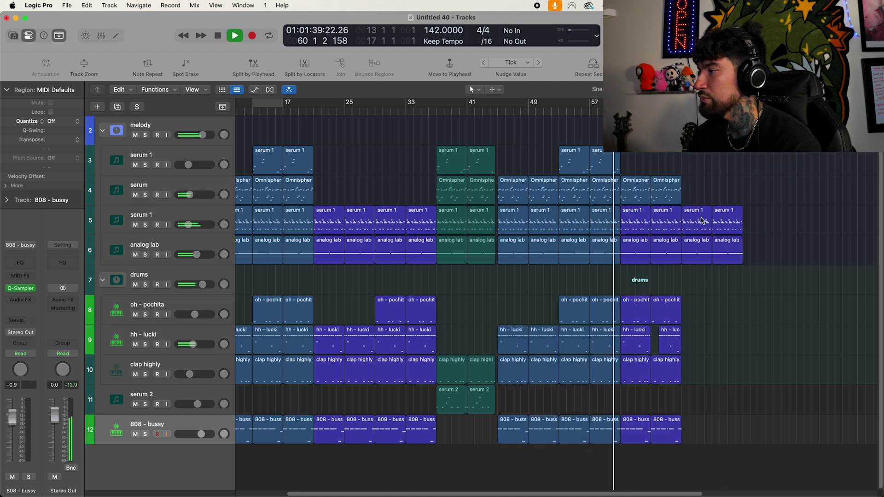
Recolour the Omnisphere regions of bars 61 to 69 in the purple of the surrounding regions and play the arrangement through to bar 77
{"action": "left_click_drag", "start_coordinate": [690, 277], "coordinate": [627, 185]}
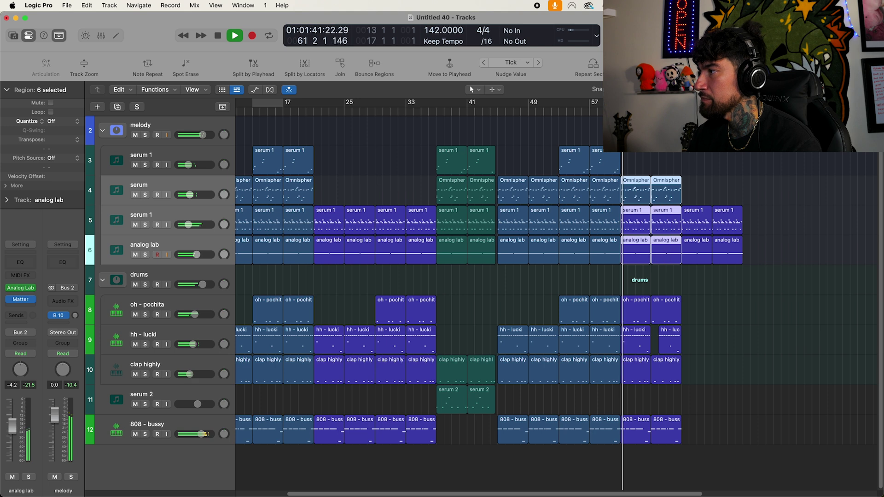
{"action": "key", "text": "alt+c"}
{"action": "left_click", "coordinate": [727, 256]}
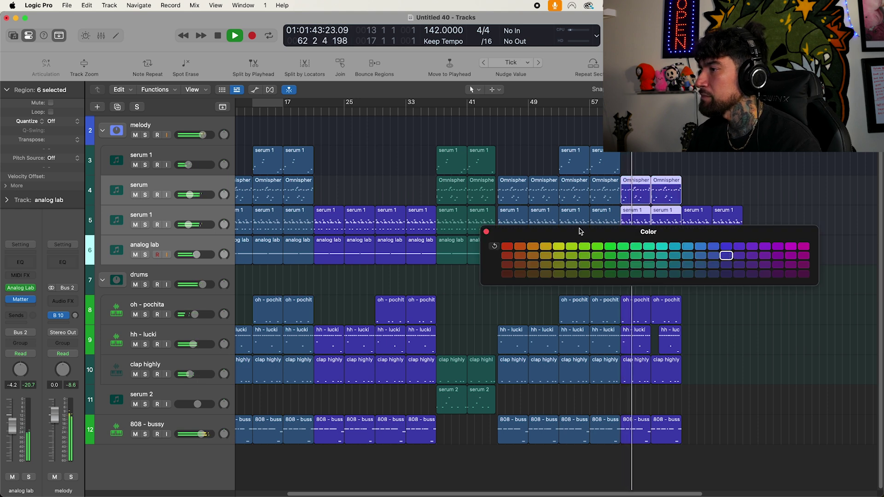
{"action": "left_click", "coordinate": [487, 232]}
{"action": "left_click", "coordinate": [768, 292]}
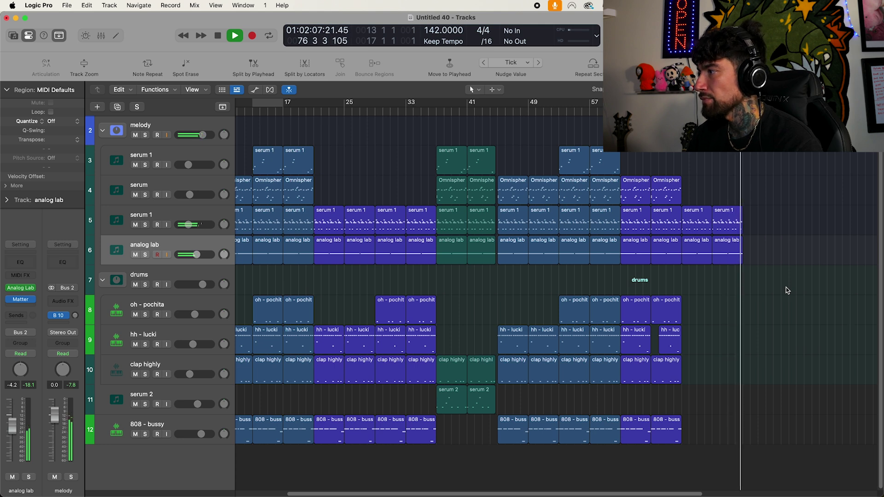
{"action": "key", "text": "space"}
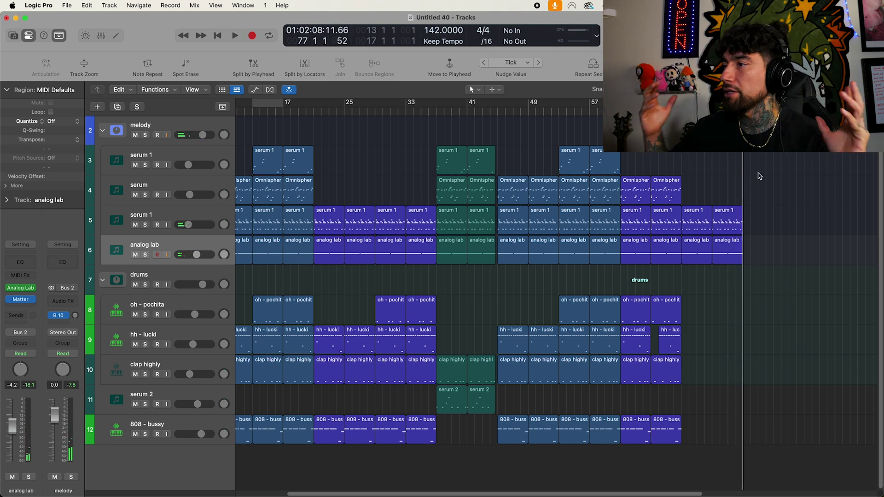